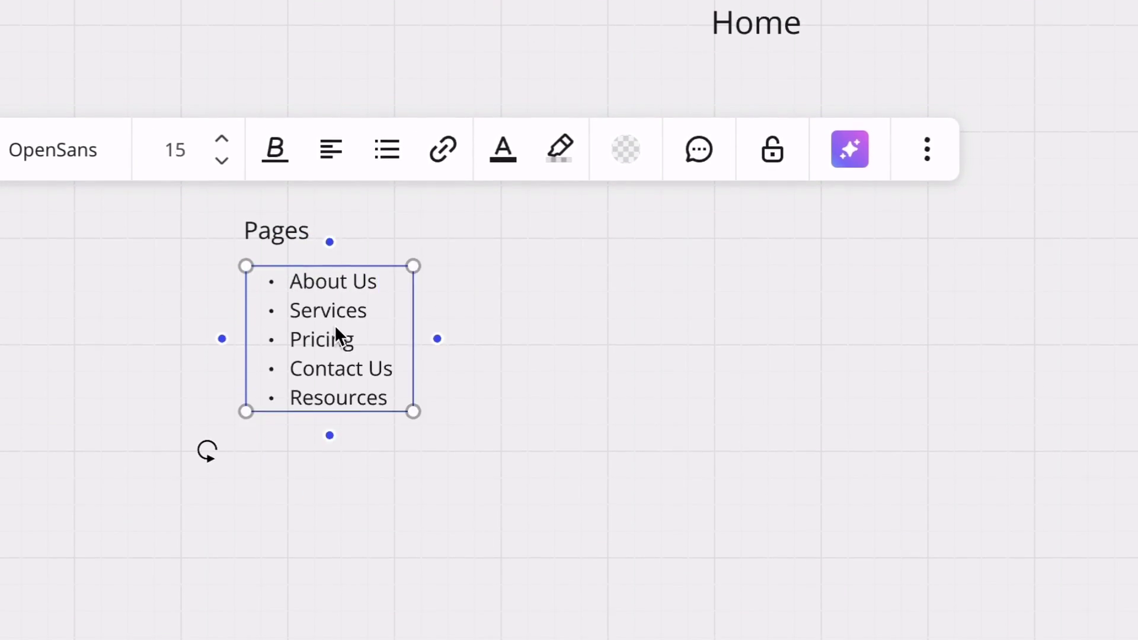
Draw the Home-to-Pages arrow and list Posts items: How to start a blog, SEO Tips for 2025, and more
{"action": "left_click_drag", "start_coordinate": [758, 59], "coordinate": [281, 214]}
{"action": "type", "text": "How to start a blog"}
{"action": "key", "text": "Return"}
{"action": "type", "text": "SEO Tips for 2025"}
{"action": "key", "text": "Return"}
{"action": "type", "text": "Keyword Re"}
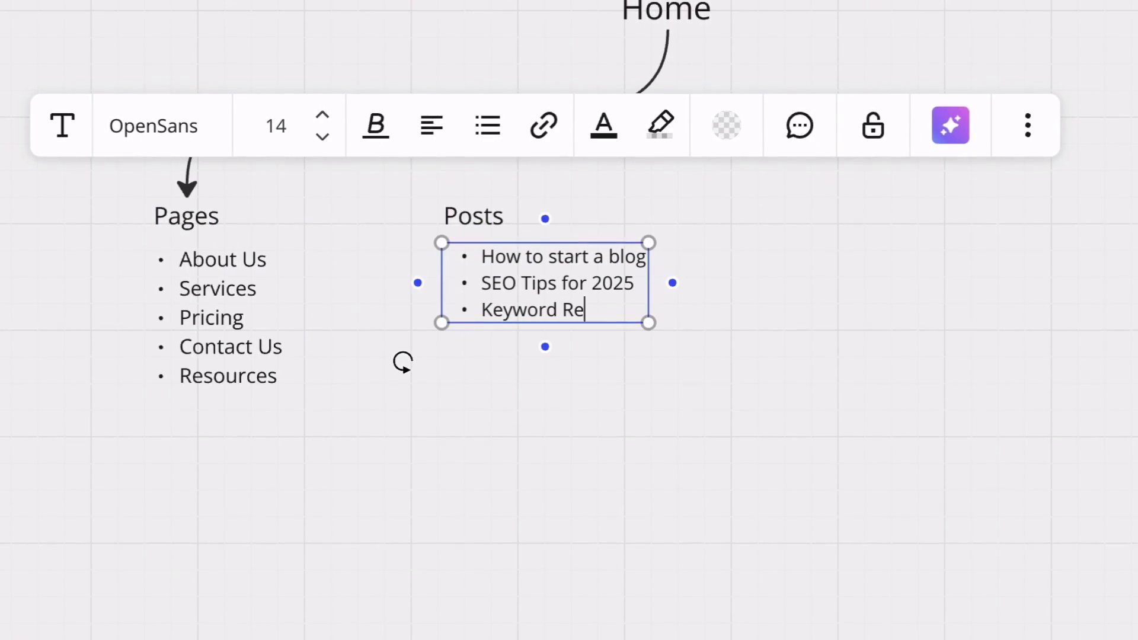
{"action": "type", "text": "search Tutorial On-Page SEO Checklist Technical SEO Basics How to Build Backlinks How to speed"}
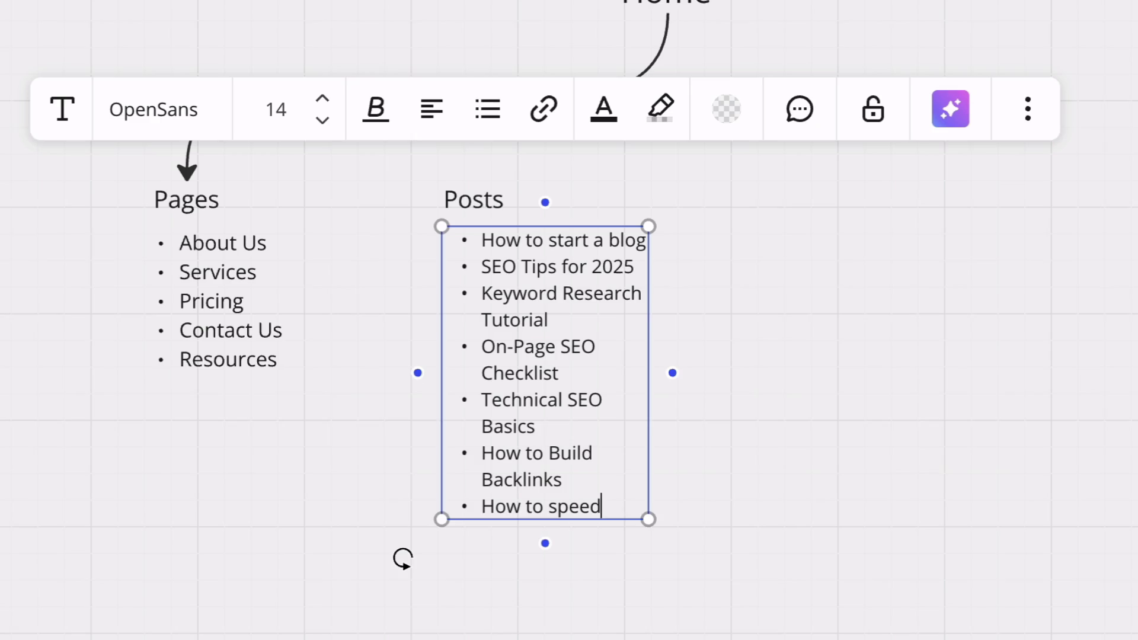
{"action": "type", "text": " up your WordPress site"}
Arrow Home to Posts, add Categories (SEO, Blogging, Digital Marketing, WordPress, Email Marketing) with its arrow
{"action": "left_click_drag", "start_coordinate": [668, 18], "coordinate": [471, 172]}
{"action": "left_click", "coordinate": [806, 197]}
{"action": "type", "text": "Categories"}
{"action": "left_click", "coordinate": [841, 243]}
{"action": "type", "text": "SEO Blogging Digi"}
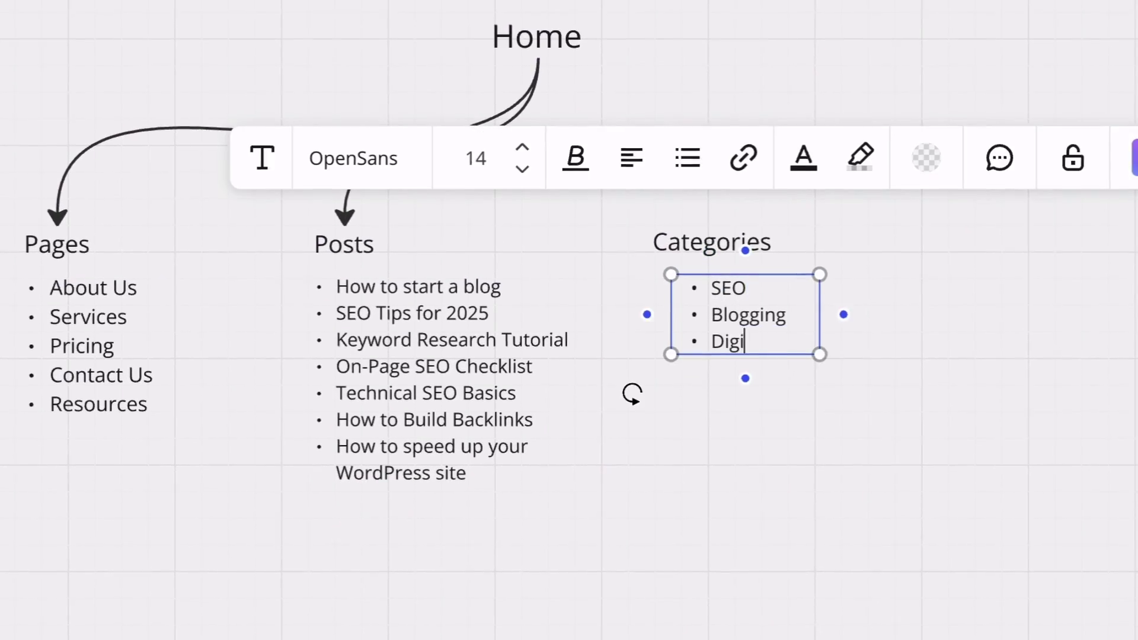
{"action": "type", "text": "tal Marketing WordPress Email Marketing"}
{"action": "left_click_drag", "start_coordinate": [538, 59], "coordinate": [705, 219]}
Add a Products heading listing SEO Starter Kit, Blogging Toolkit Template, 30-Day Content Calendar, SEO Audit Checklist
{"action": "left_click", "coordinate": [942, 244]}
{"action": "type", "text": "Products"}
{"action": "left_click", "coordinate": [997, 279]}
{"action": "type", "text": "SEO Starter Kit Blogging Toolkit Template 30-Day"}
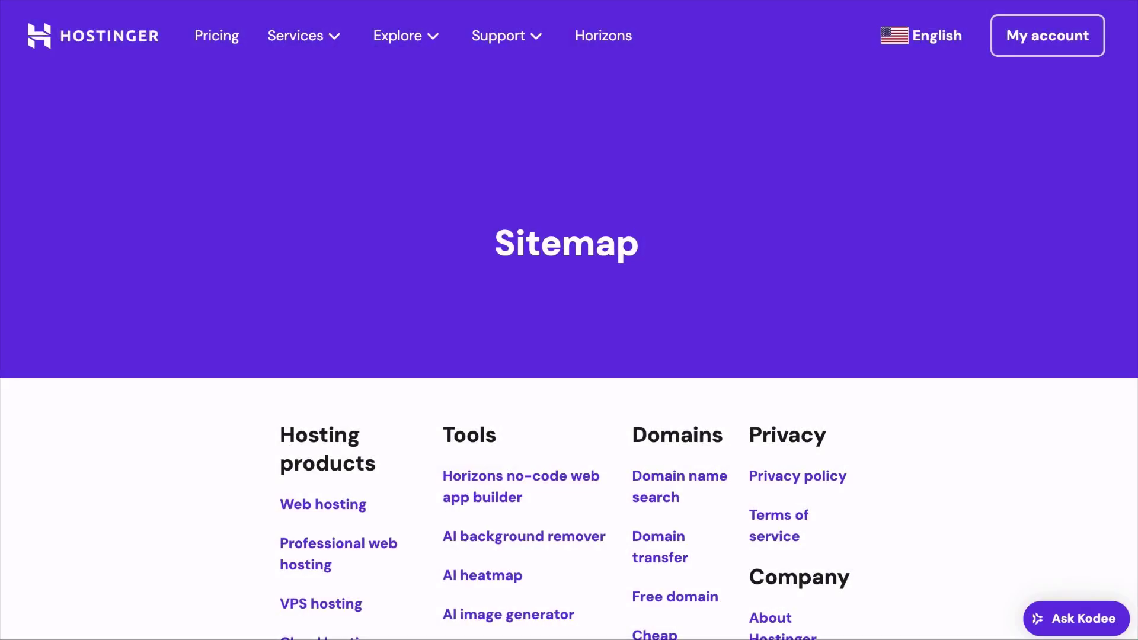
Scroll down Apple's site map, visit the Apple Podcasts page, and return to the site map
{"action": "scroll", "coordinate": [569, 355], "scroll_direction": "down", "scroll_amount": 15}
{"action": "scroll", "coordinate": [569, 356], "scroll_direction": "down", "scroll_amount": 4}
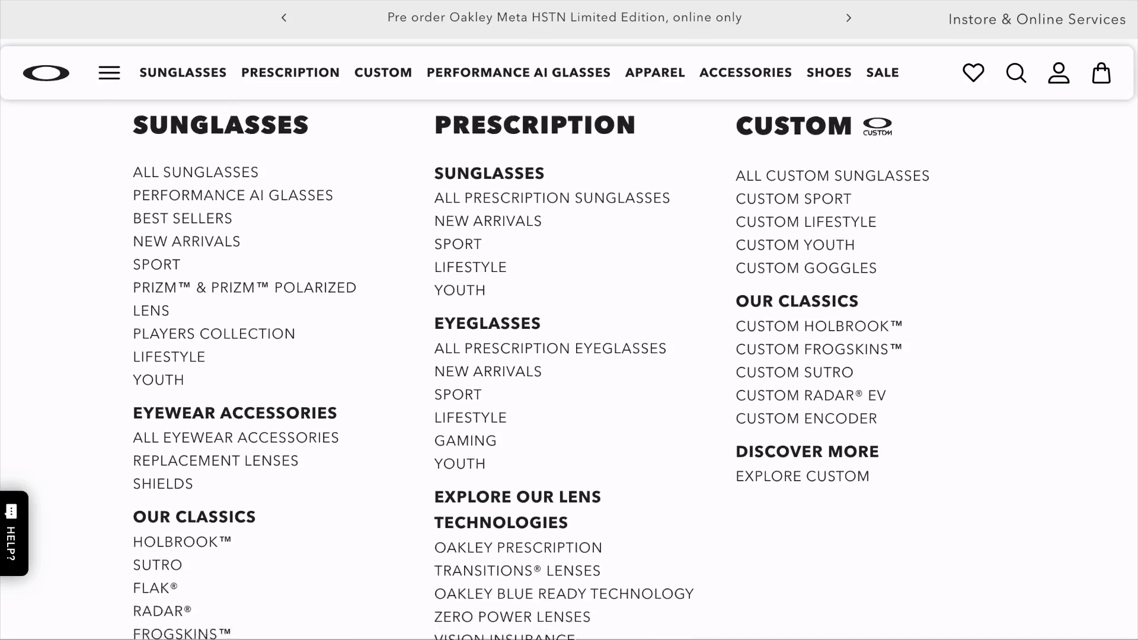
{"action": "scroll", "coordinate": [569, 356], "scroll_direction": "down", "scroll_amount": 7}
{"action": "scroll", "coordinate": [569, 355], "scroll_direction": "down", "scroll_amount": 3}
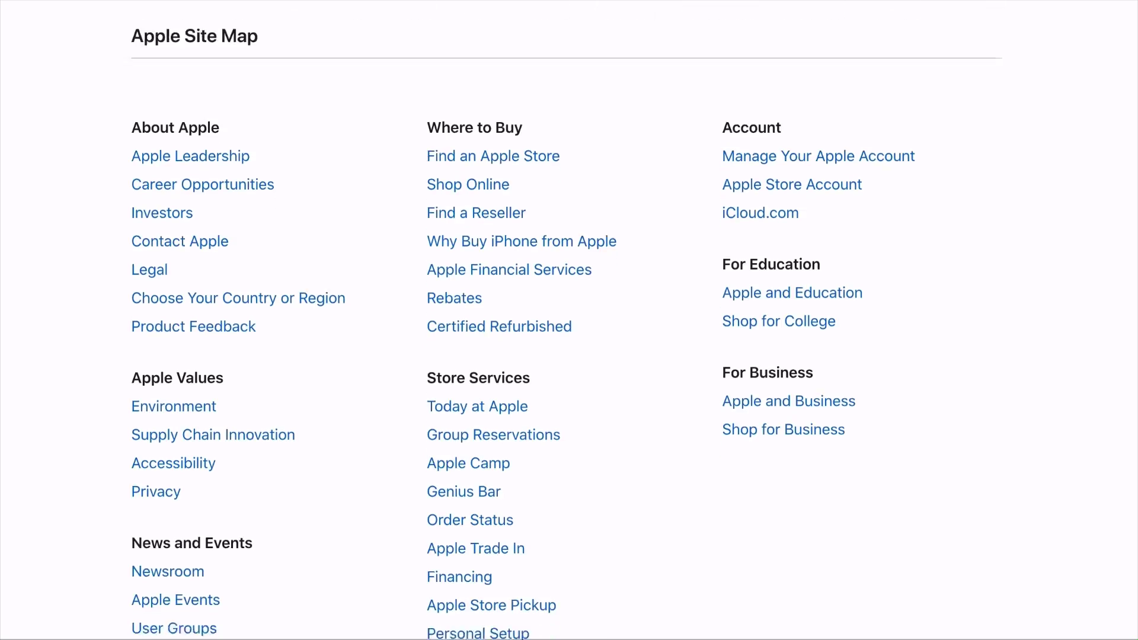
{"action": "scroll", "coordinate": [569, 355], "scroll_direction": "down", "scroll_amount": 10}
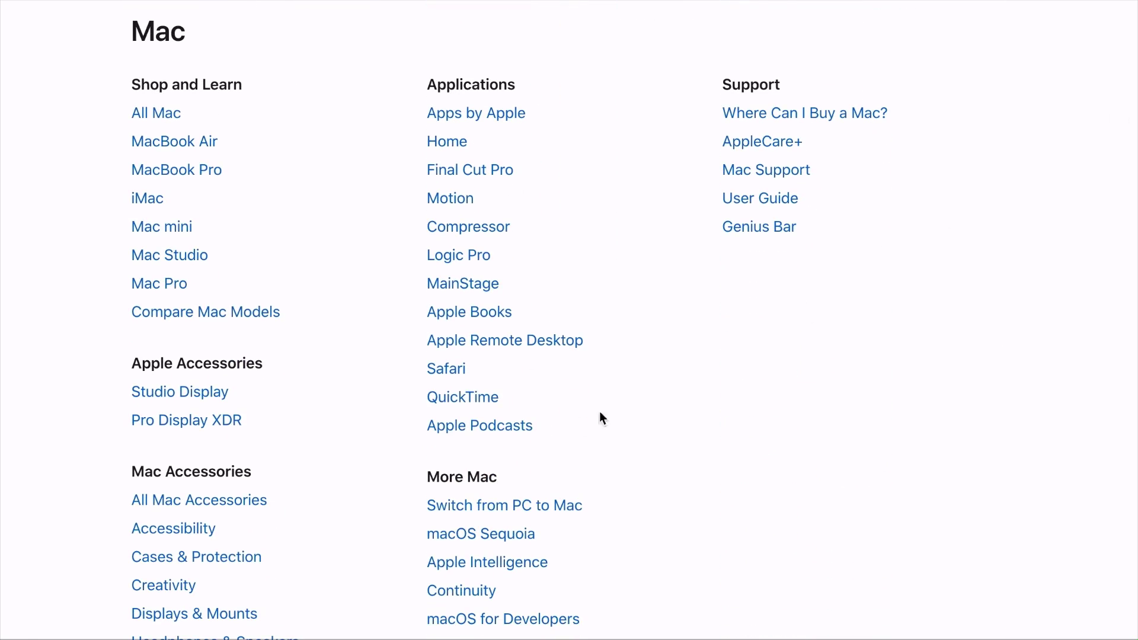
{"action": "left_click", "coordinate": [508, 427]}
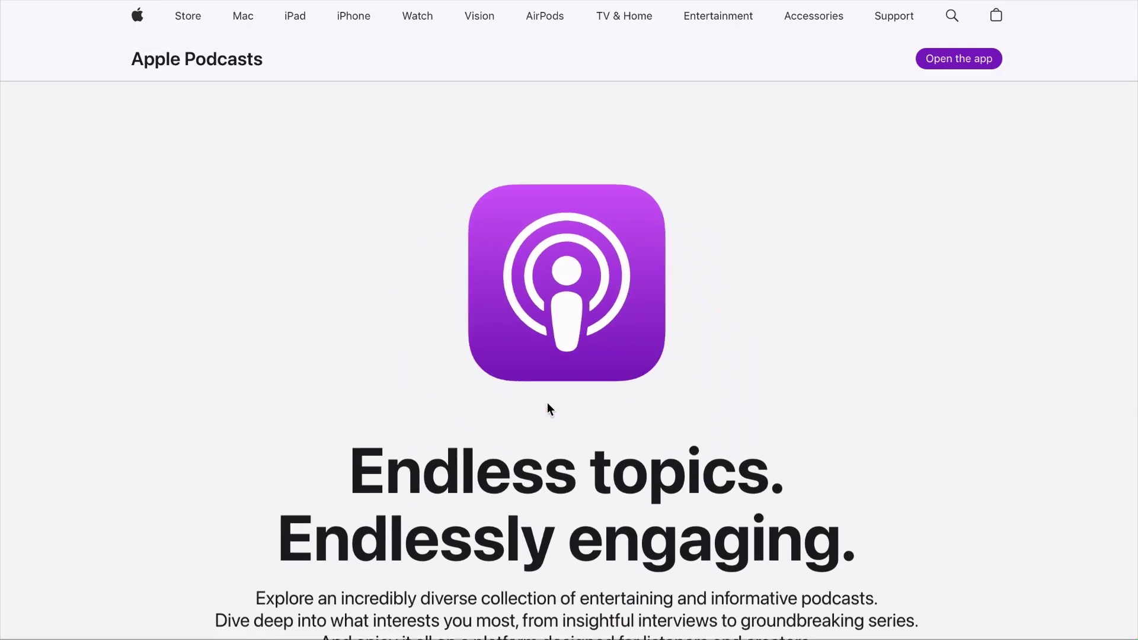
{"action": "scroll", "coordinate": [546, 409], "scroll_direction": "down", "scroll_amount": 4}
{"action": "key", "text": "super+bracketleft"}
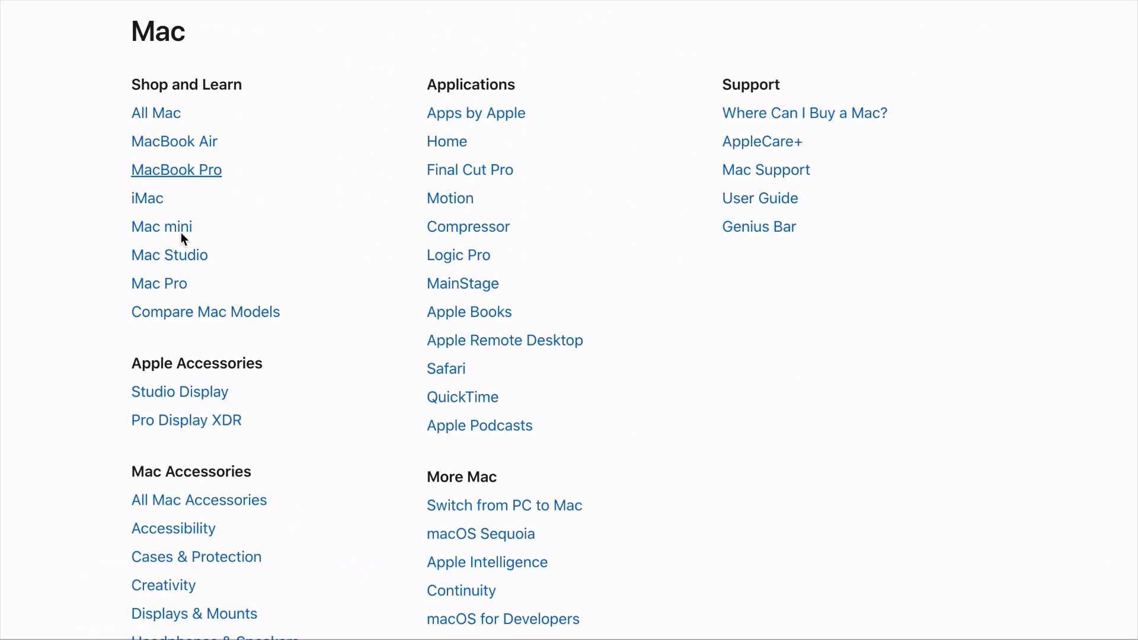
Browse the Apple Intelligence page, come back, and open the QuickTime Player User Guide
{"action": "left_click", "coordinate": [492, 563]}
{"action": "scroll", "coordinate": [531, 514], "scroll_direction": "down", "scroll_amount": 10}
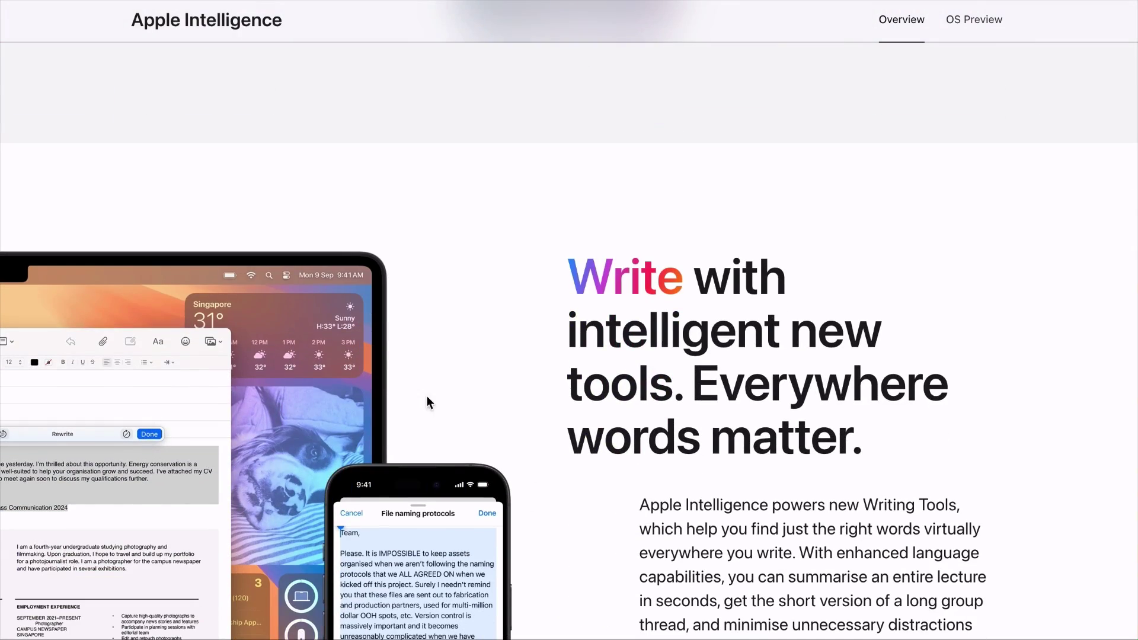
{"action": "key", "text": "super+bracketleft"}
{"action": "left_click", "coordinate": [462, 398]}
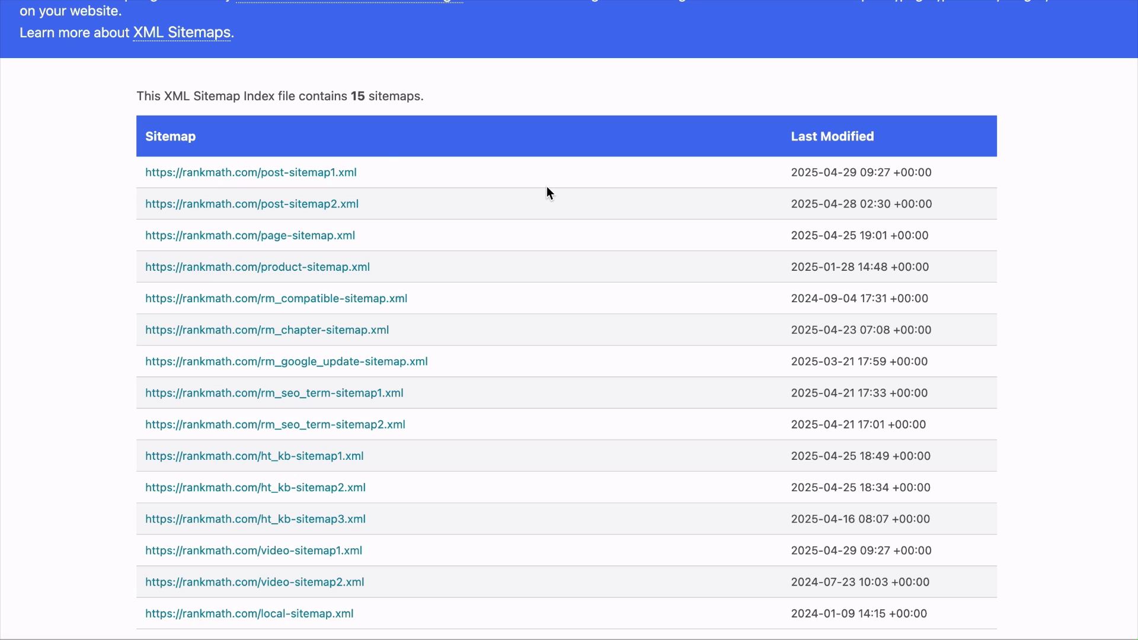
Open post-sitemap1.xml from the index and scroll through its URLs
{"action": "left_click", "coordinate": [330, 172]}
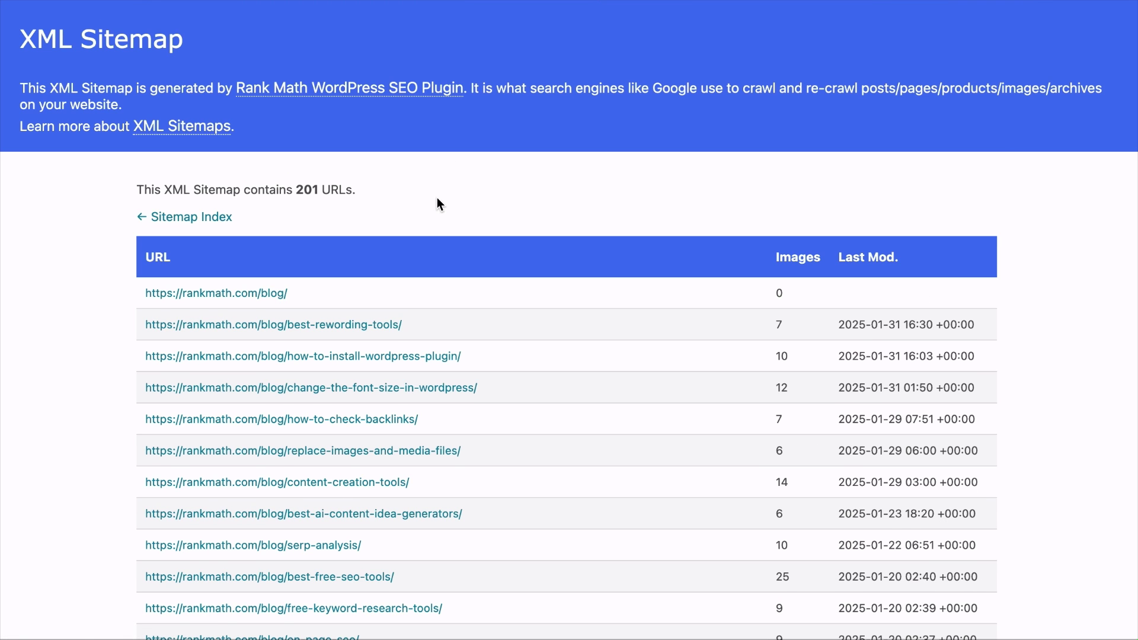
{"action": "scroll", "coordinate": [438, 203], "scroll_direction": "down", "scroll_amount": 5}
{"action": "scroll", "coordinate": [438, 204], "scroll_direction": "down", "scroll_amount": 10}
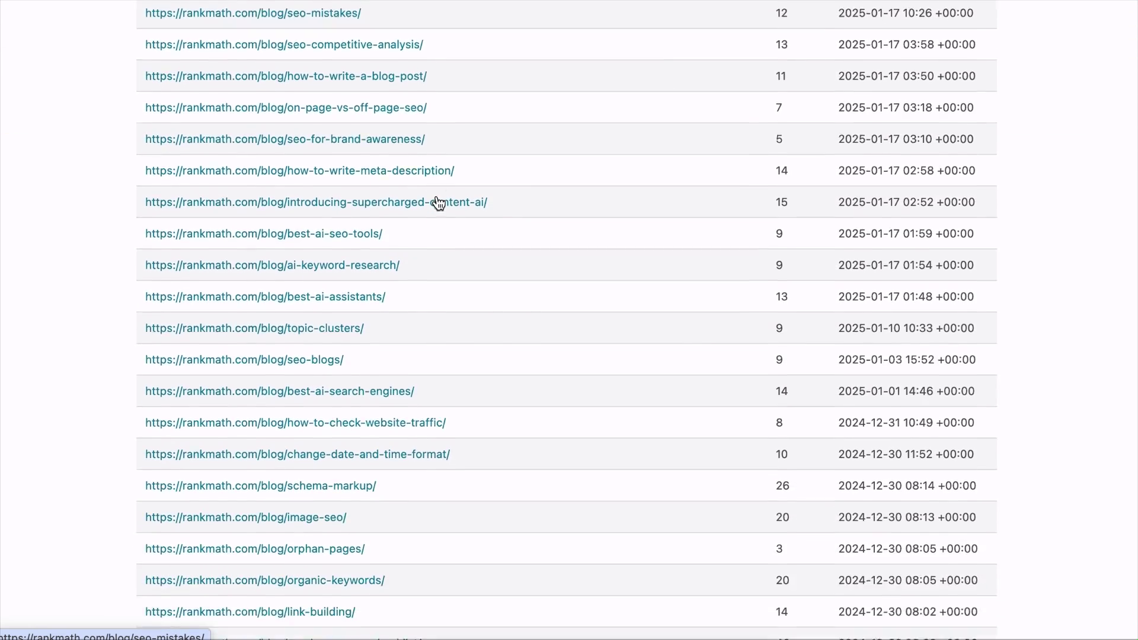
{"action": "key", "text": "super+Up"}
Return to the Sitemap Index and scroll through post-sitemap2.xml's 68 blog URLs
{"action": "left_click", "coordinate": [210, 220]}
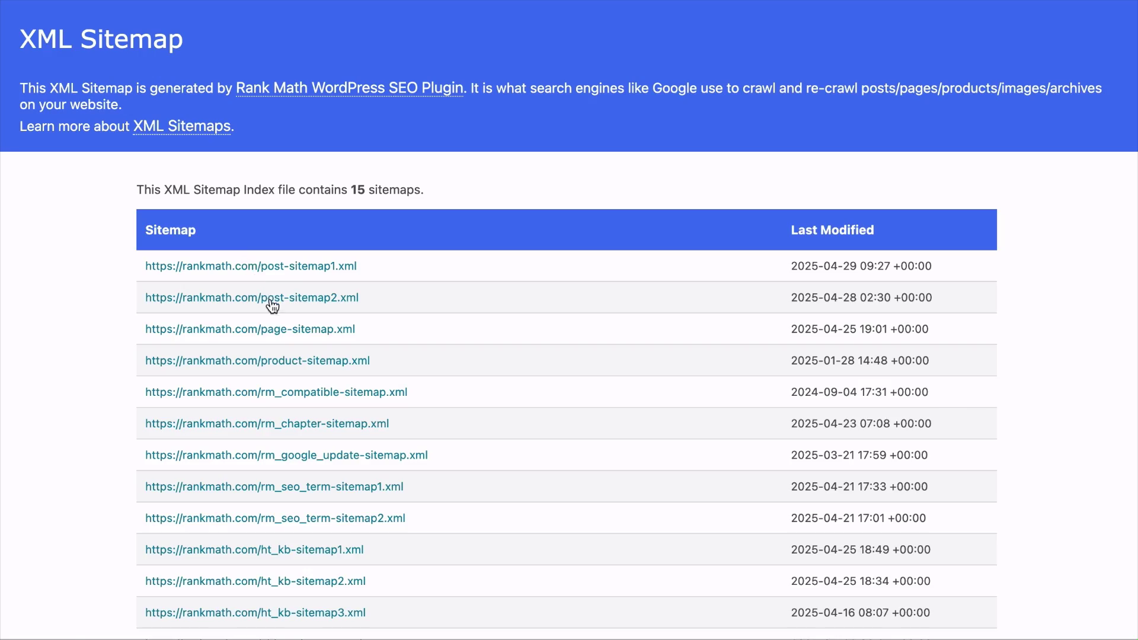
{"action": "left_click", "coordinate": [269, 296]}
{"action": "scroll", "coordinate": [270, 294], "scroll_direction": "down", "scroll_amount": 8}
{"action": "scroll", "coordinate": [270, 294], "scroll_direction": "down", "scroll_amount": 15}
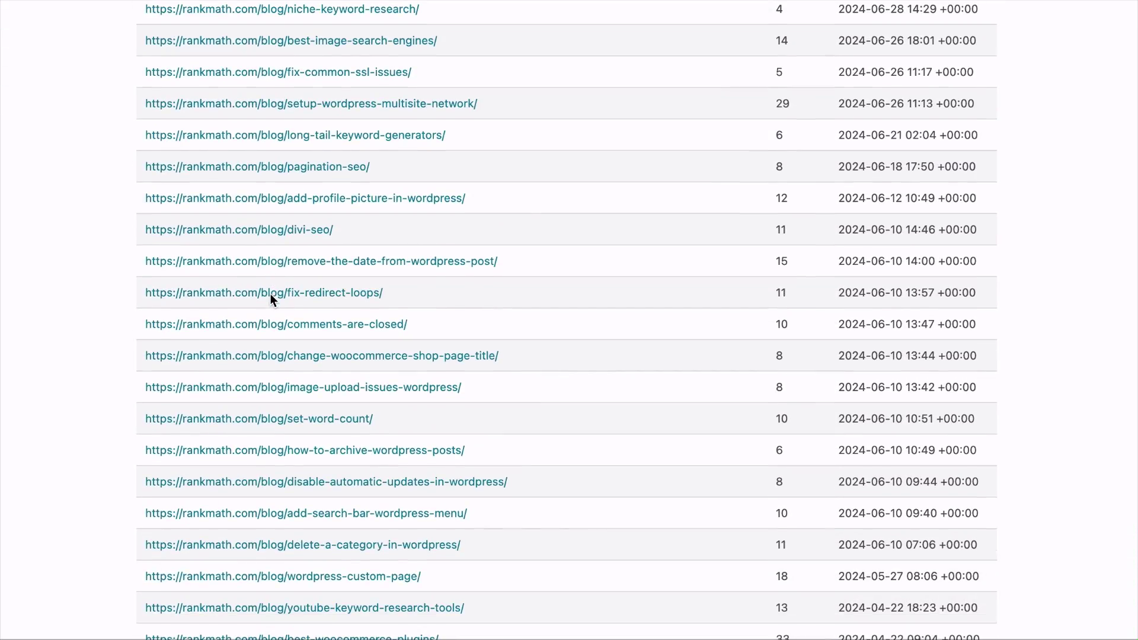
{"action": "scroll", "coordinate": [270, 294], "scroll_direction": "up", "scroll_amount": 15}
{"action": "scroll", "coordinate": [271, 304], "scroll_direction": "up", "scroll_amount": 5}
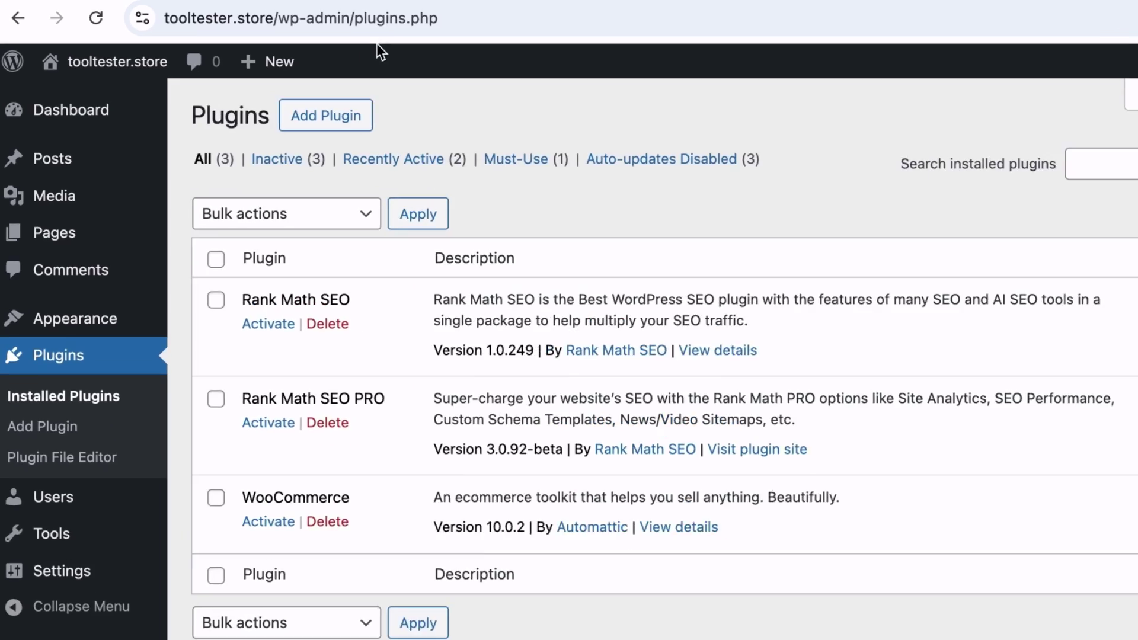
Load the site's sitemap.xml, check the three-URL posts sitemap, and return to the wp-sitemap.xml index
{"action": "left_click_drag", "start_coordinate": [268, 17], "coordinate": [464, 37]}
{"action": "type", "text": "sitemap.xml"}
{"action": "key", "text": "Return"}
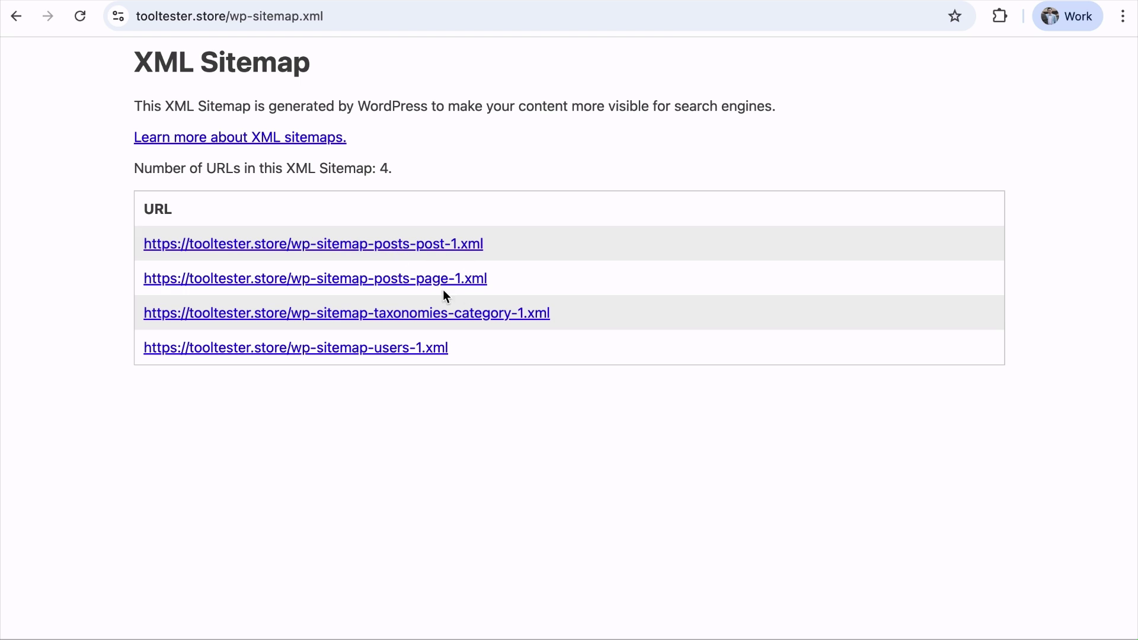
{"action": "left_click", "coordinate": [404, 249]}
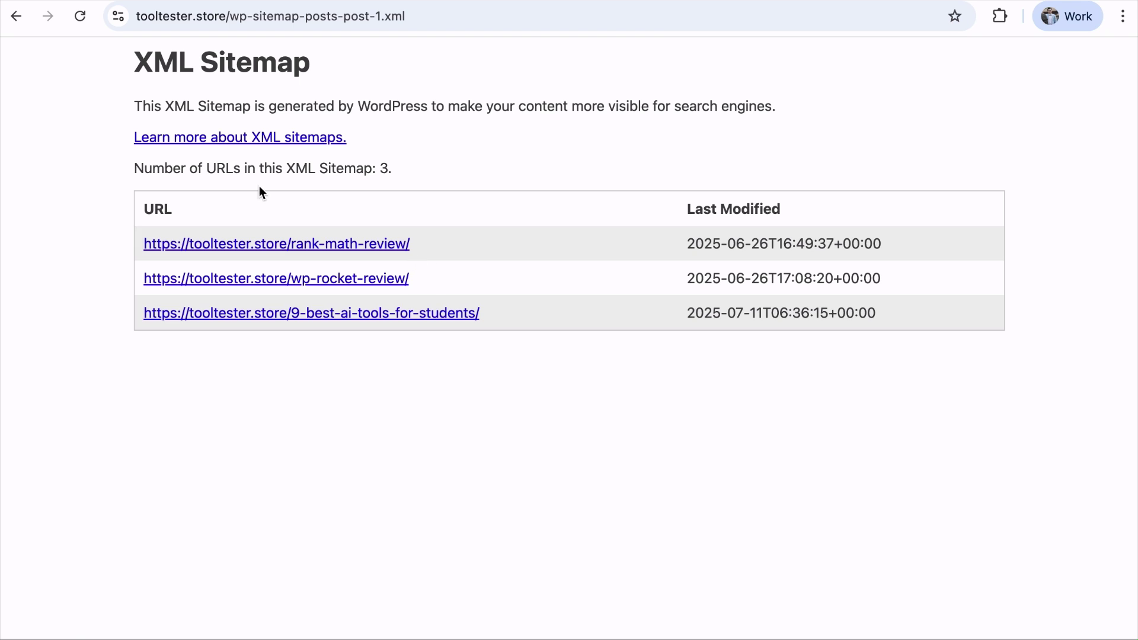
{"action": "left_click", "coordinate": [16, 17]}
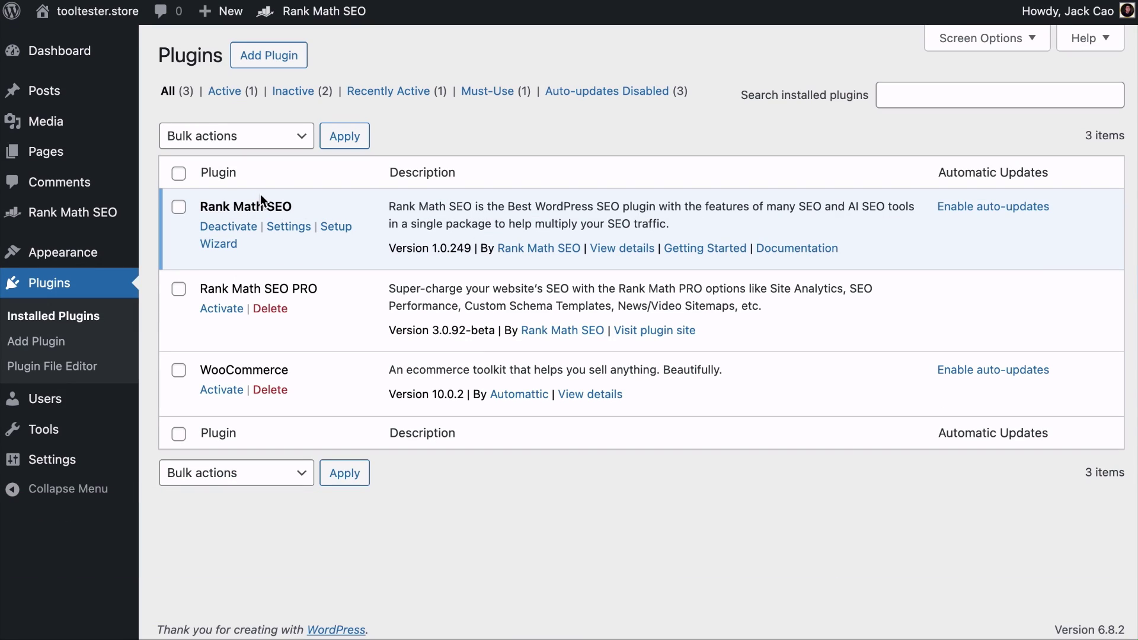
From Rank Math's dashboard, open Sitemap Settings and follow the sitemap index link
{"action": "mouse_move", "coordinate": [67, 223]}
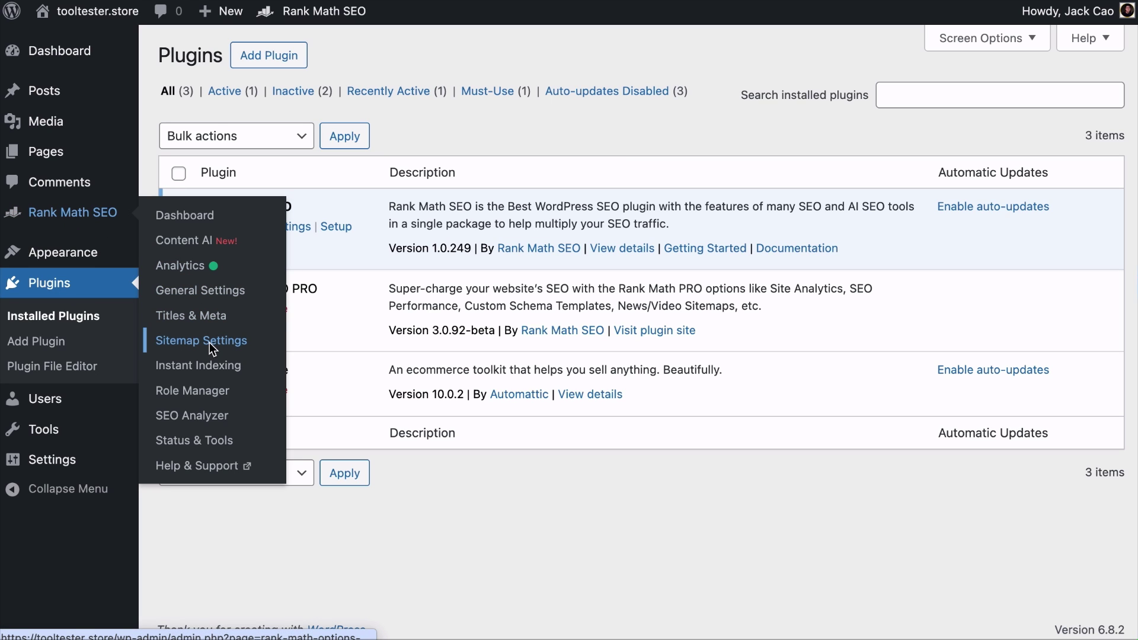
{"action": "left_click", "coordinate": [181, 217]}
{"action": "scroll", "coordinate": [704, 294], "scroll_direction": "down", "scroll_amount": 20}
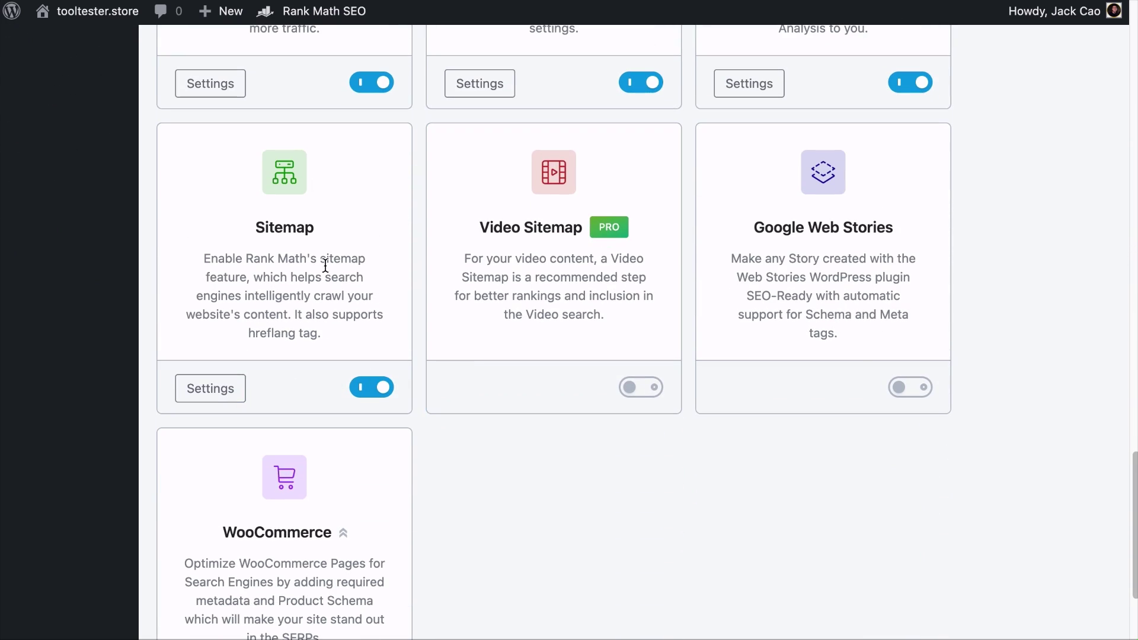
{"action": "scroll", "coordinate": [384, 394], "scroll_direction": "up", "scroll_amount": 20}
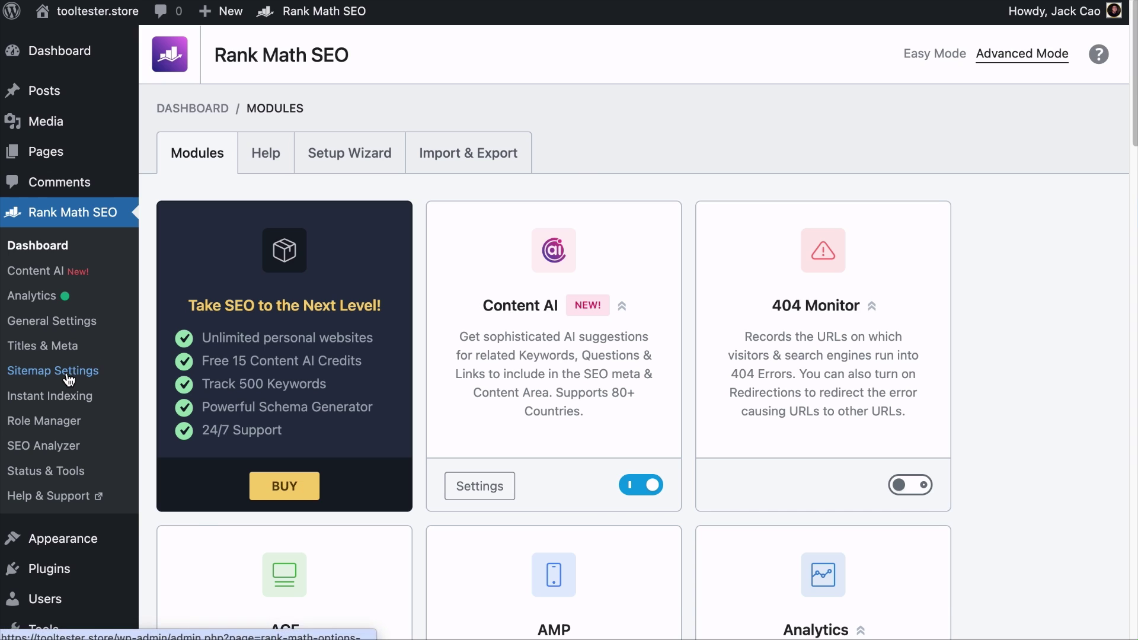
{"action": "left_click", "coordinate": [69, 377]}
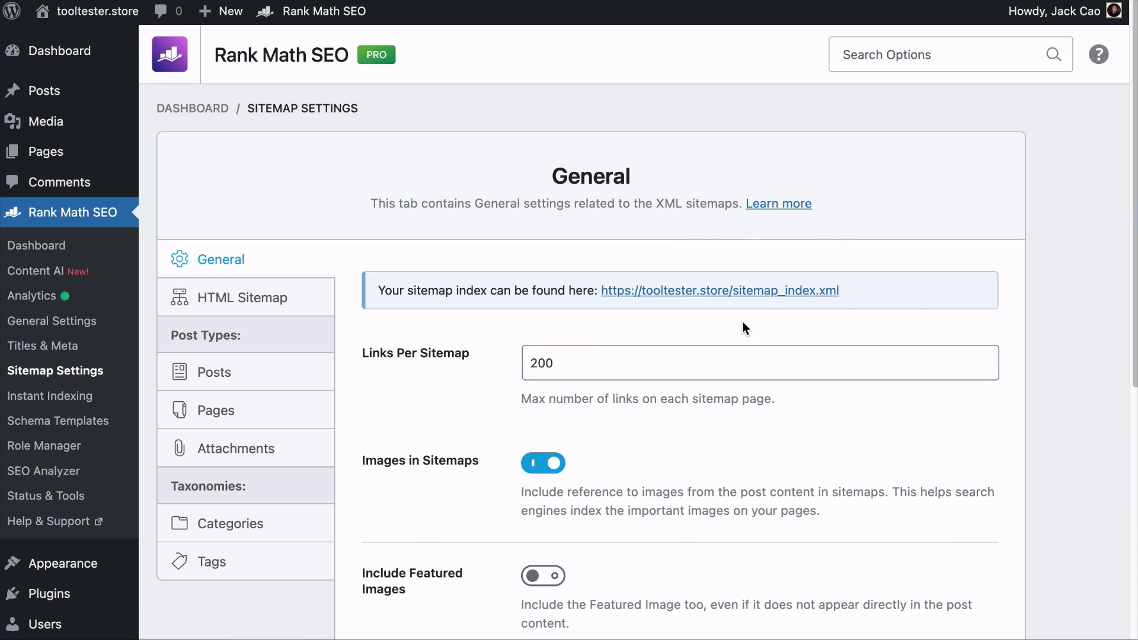
{"action": "left_click", "coordinate": [728, 298]}
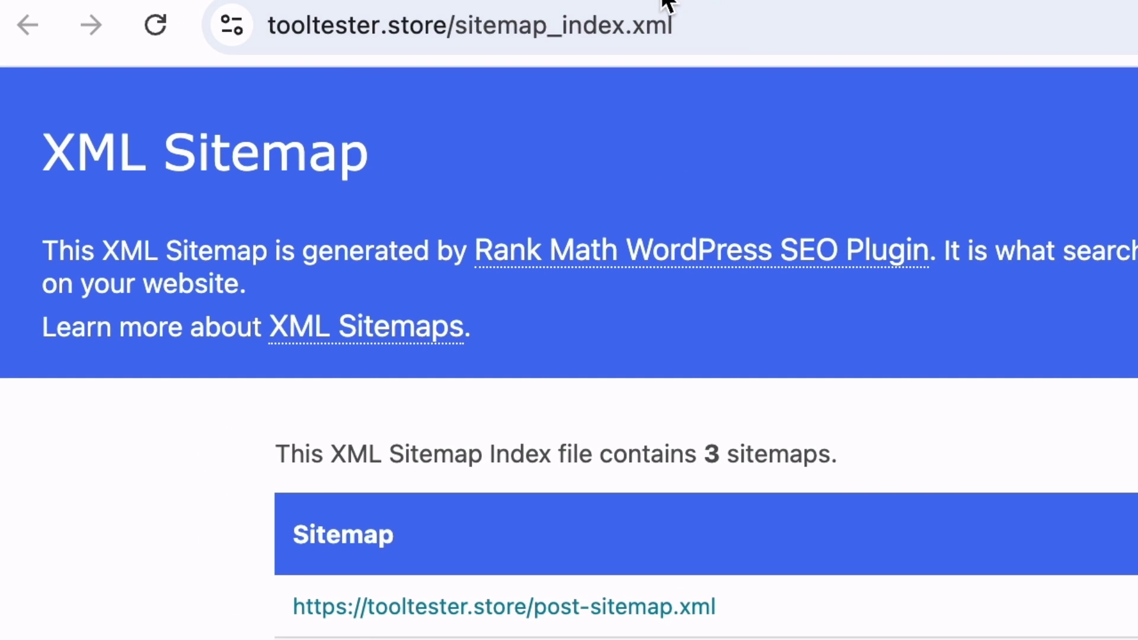
Swap sitemap_index.xml for sitemap.xml in the address to check where it redirects
{"action": "left_click", "coordinate": [670, 15]}
{"action": "left_click", "coordinate": [542, 24]}
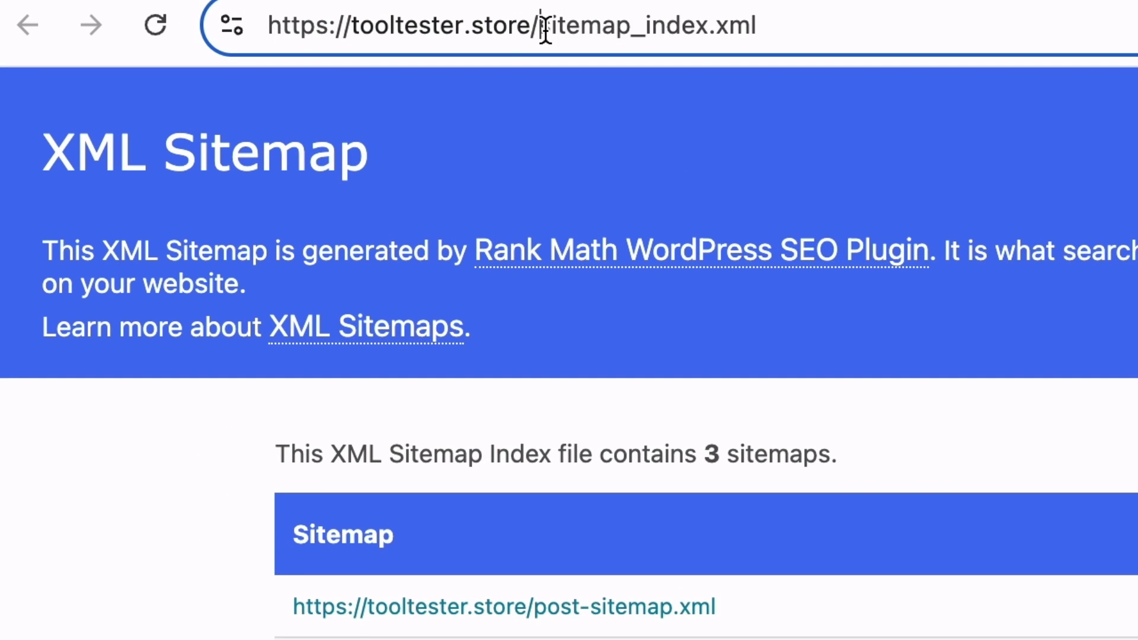
{"action": "type", "text": "sitemap.xml"}
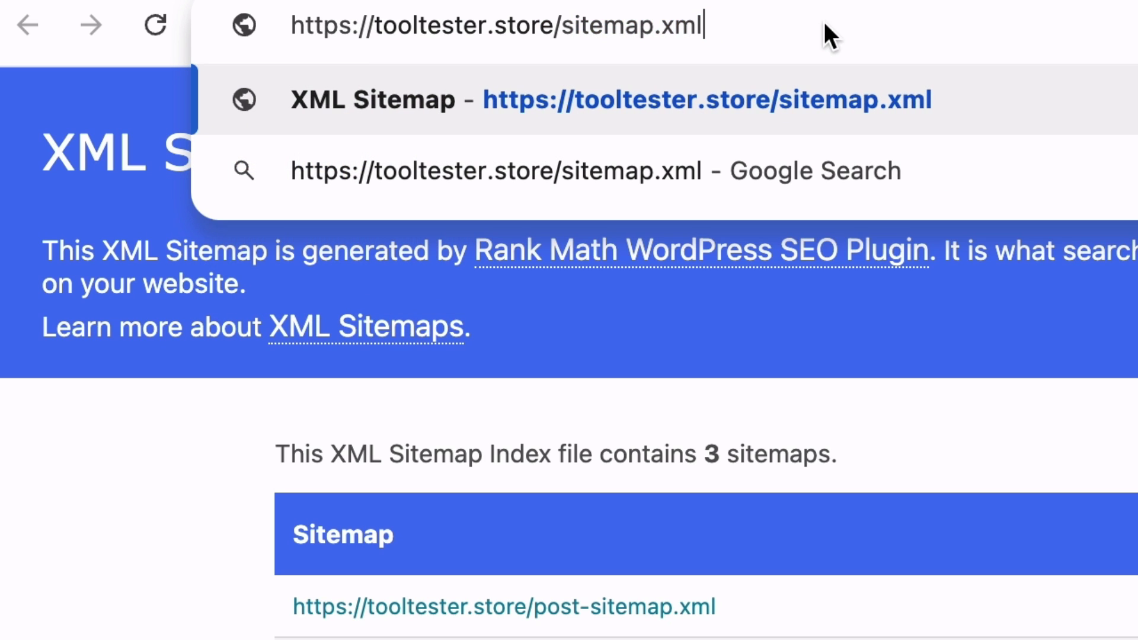
{"action": "key", "text": "Return"}
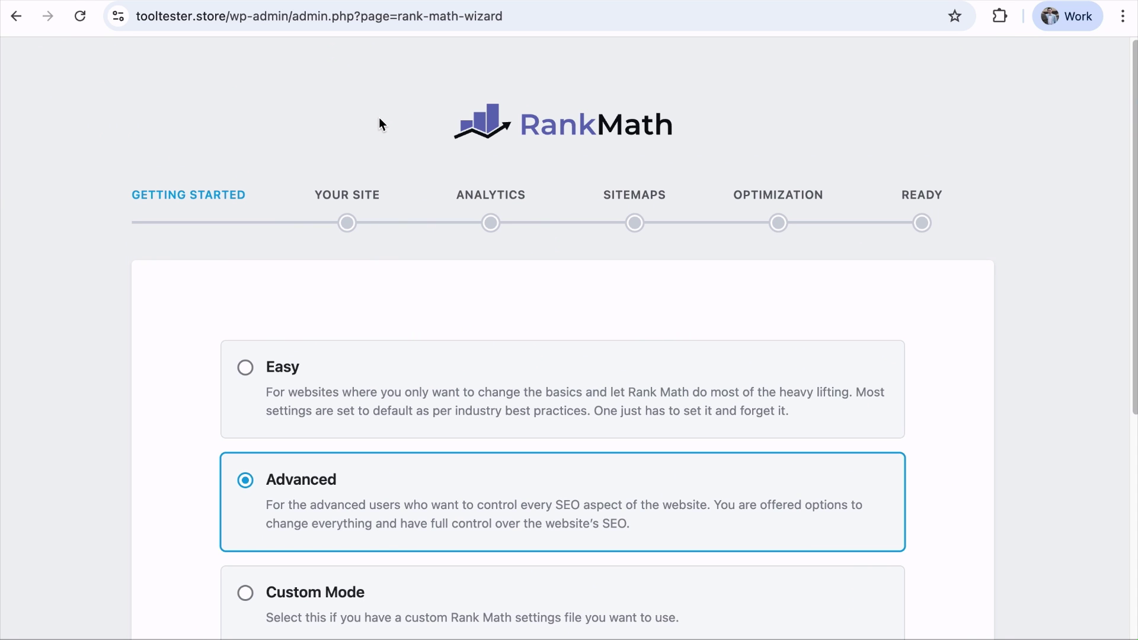
Save the site details, then connect Rank Math via the Google account, granting all permissions
{"action": "scroll", "coordinate": [655, 258], "scroll_direction": "down", "scroll_amount": 4}
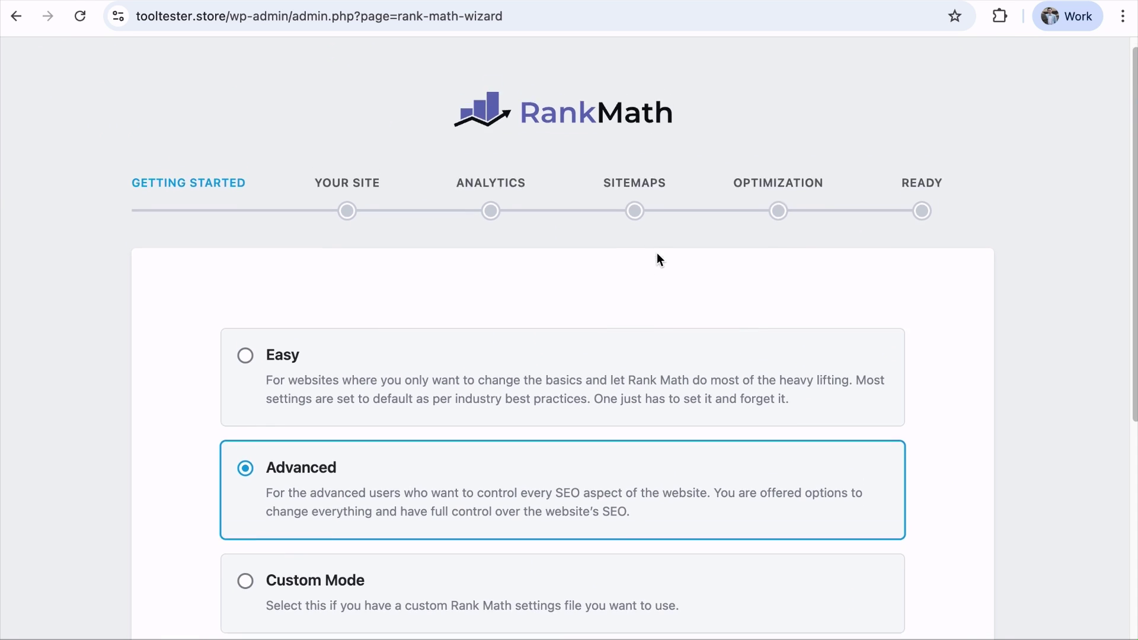
{"action": "left_click", "coordinate": [567, 584]}
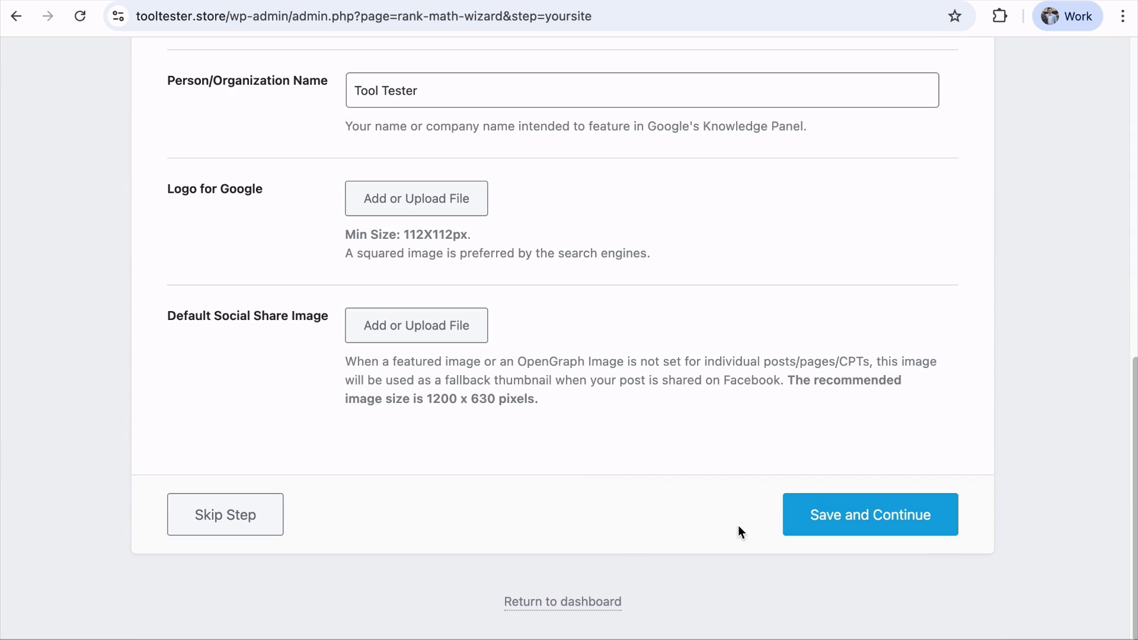
{"action": "left_click", "coordinate": [820, 510]}
{"action": "left_click", "coordinate": [642, 460]}
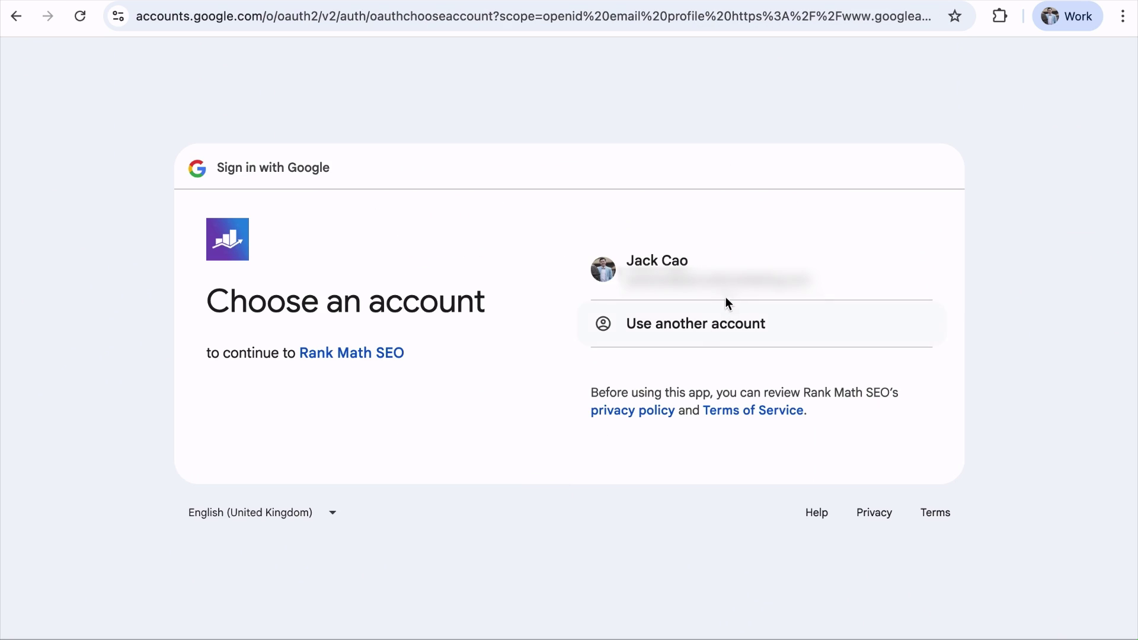
{"action": "left_click", "coordinate": [724, 296]}
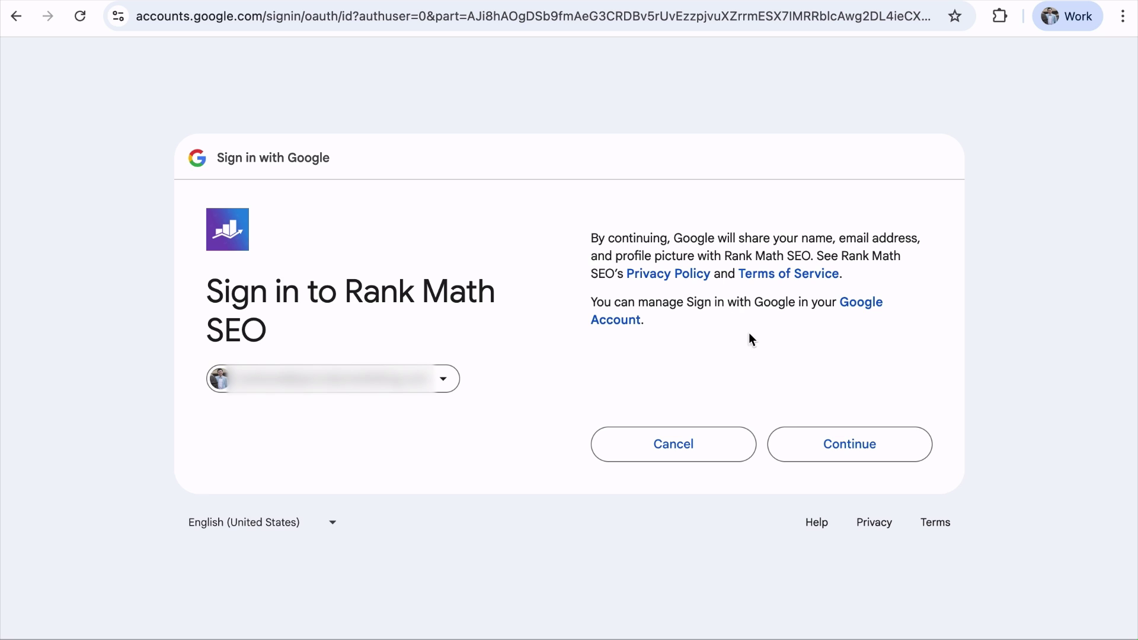
{"action": "left_click", "coordinate": [807, 443]}
{"action": "left_click", "coordinate": [609, 227]}
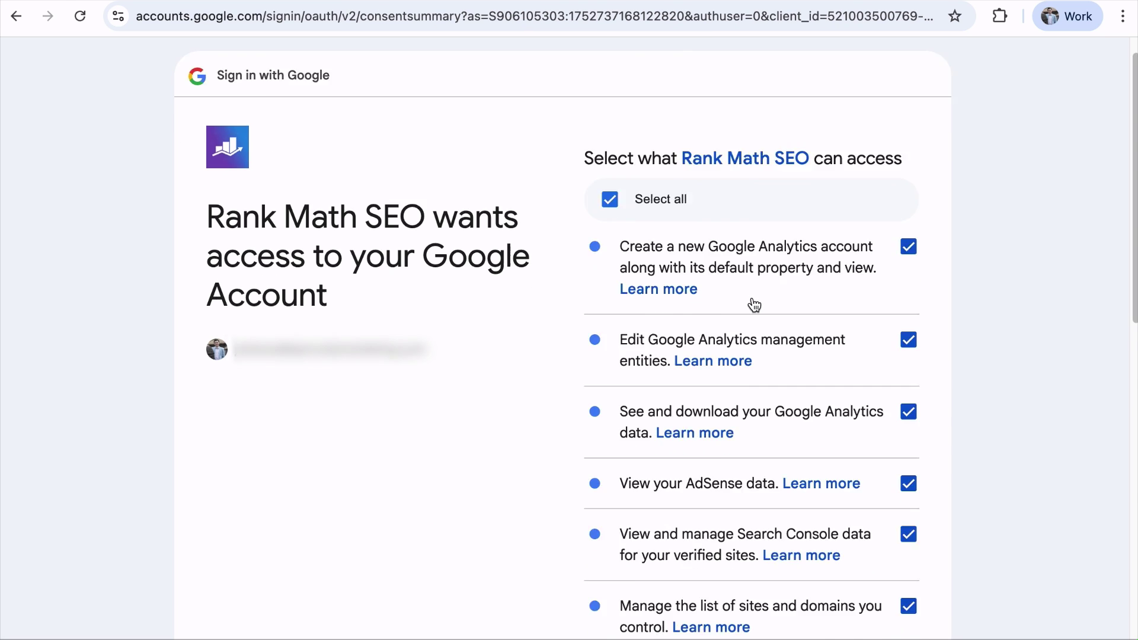
{"action": "scroll", "coordinate": [770, 385], "scroll_direction": "down", "scroll_amount": 10}
{"action": "left_click", "coordinate": [827, 511]}
Save the Analytics, Sitemaps and Optimization steps, then return to the Rank Math dashboard
{"action": "scroll", "coordinate": [827, 515], "scroll_direction": "down", "scroll_amount": 10}
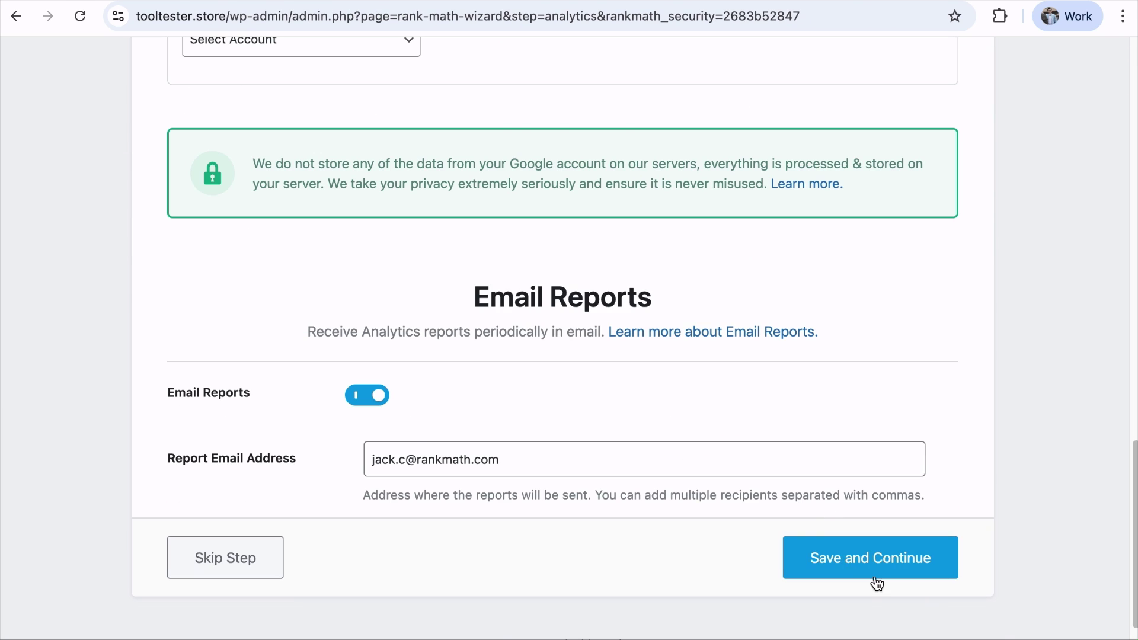
{"action": "left_click", "coordinate": [876, 570]}
{"action": "scroll", "coordinate": [876, 570], "scroll_direction": "down", "scroll_amount": 10}
{"action": "left_click", "coordinate": [887, 522]}
{"action": "scroll", "coordinate": [886, 522], "scroll_direction": "down", "scroll_amount": 10}
{"action": "left_click", "coordinate": [886, 521]}
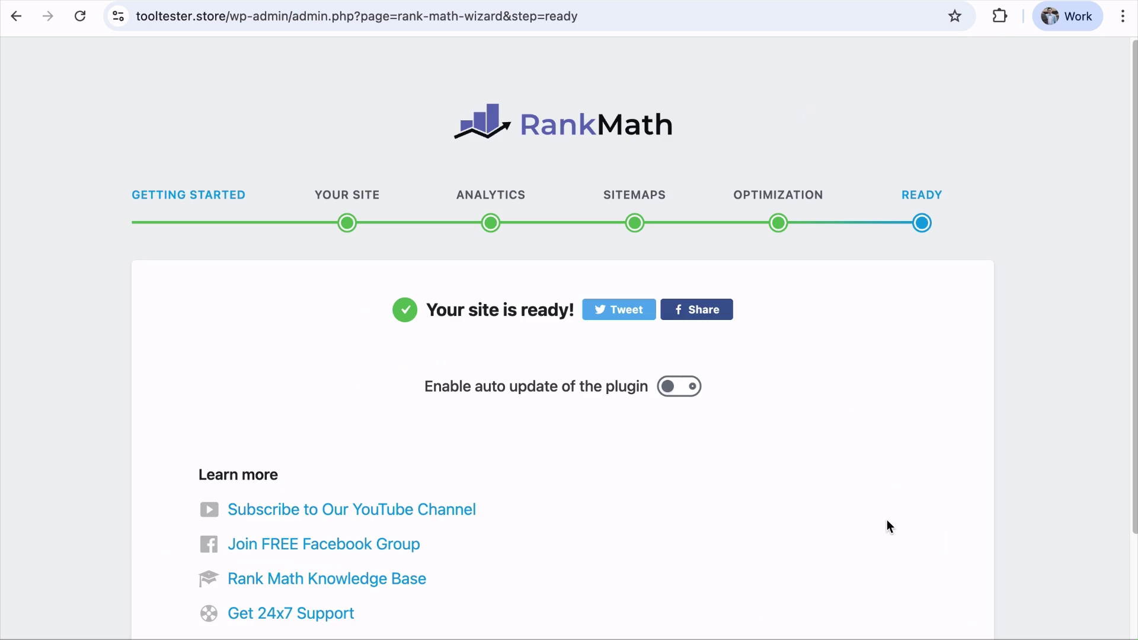
{"action": "scroll", "coordinate": [886, 522], "scroll_direction": "down", "scroll_amount": 3}
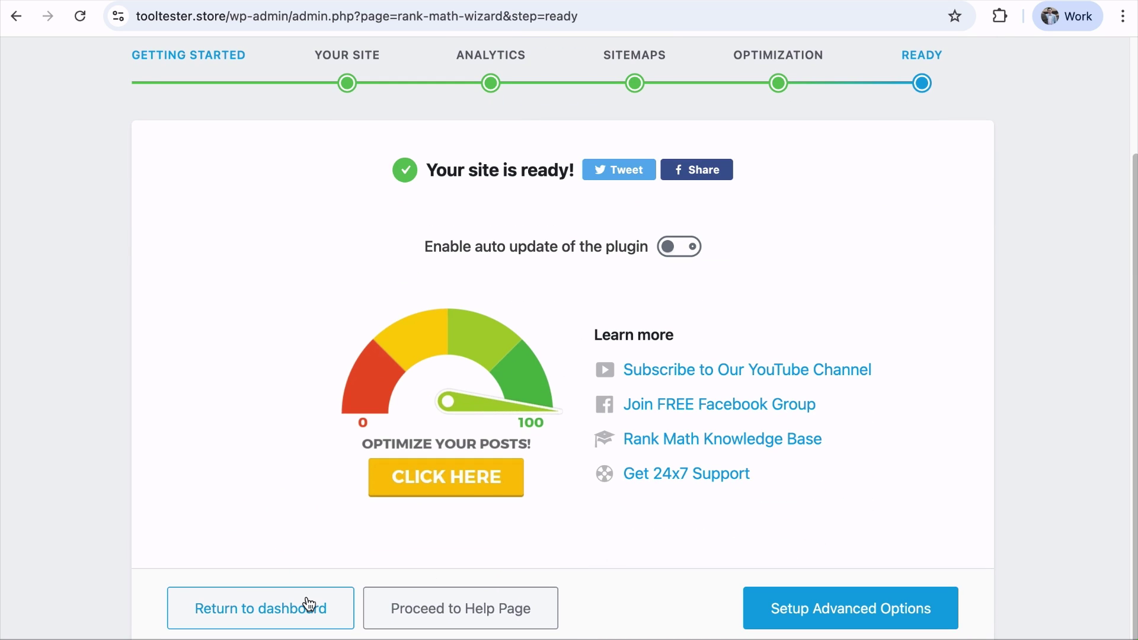
{"action": "left_click", "coordinate": [308, 603]}
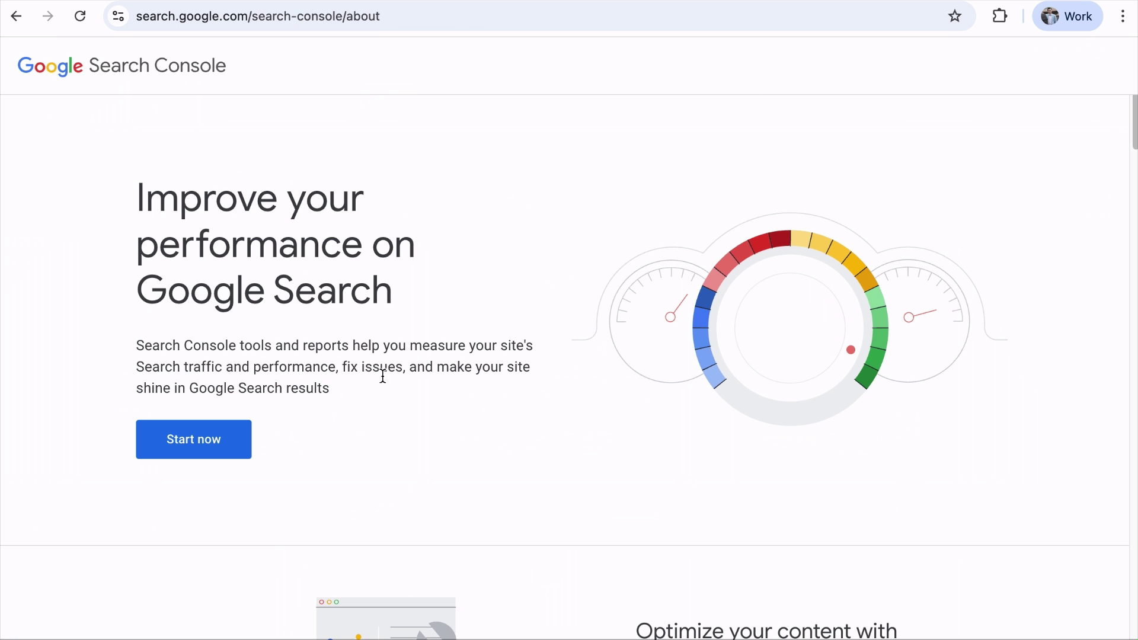
Open the tooltester.store property's Sitemaps report showing sitemap_index.xml with Success status
{"action": "left_click", "coordinate": [220, 448]}
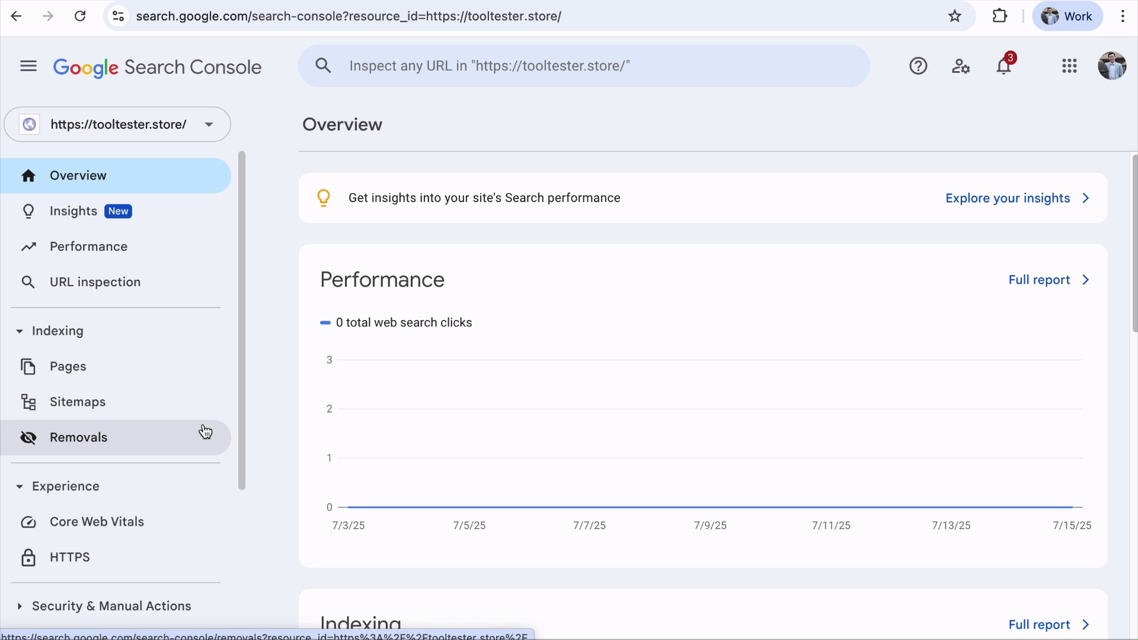
{"action": "left_click", "coordinate": [76, 409]}
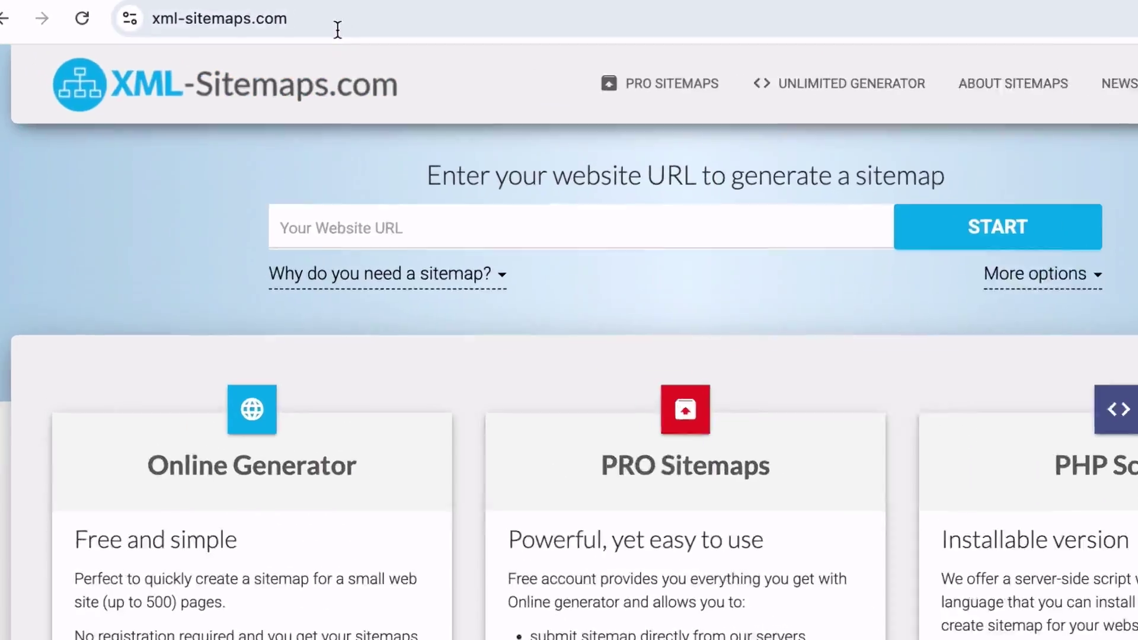
{"action": "left_click", "coordinate": [342, 28]}
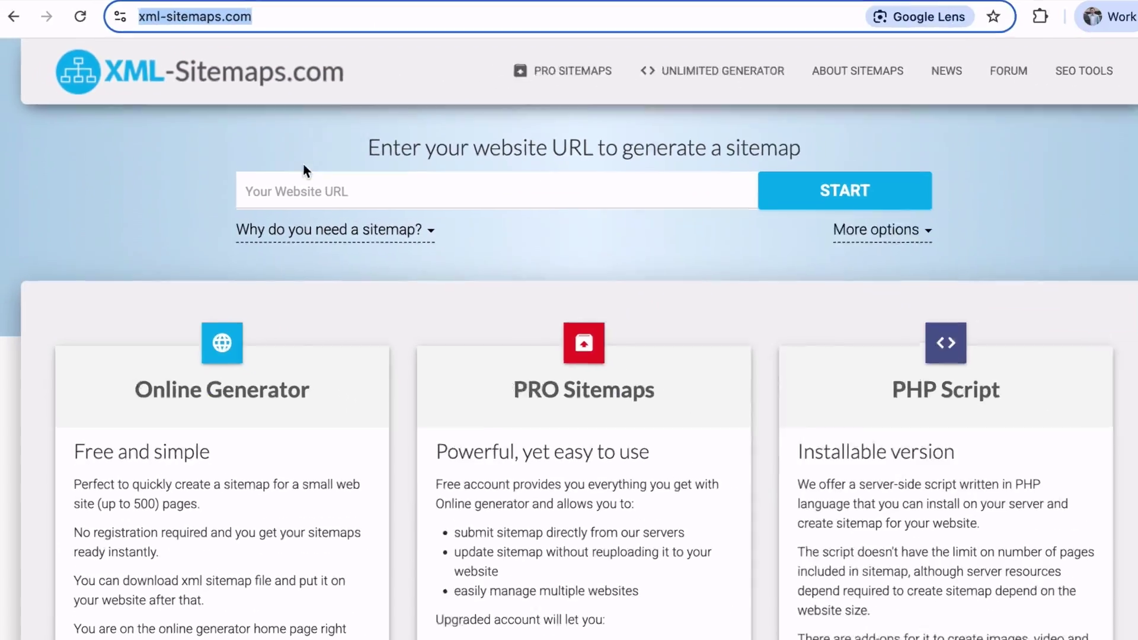
{"action": "left_click", "coordinate": [536, 348]}
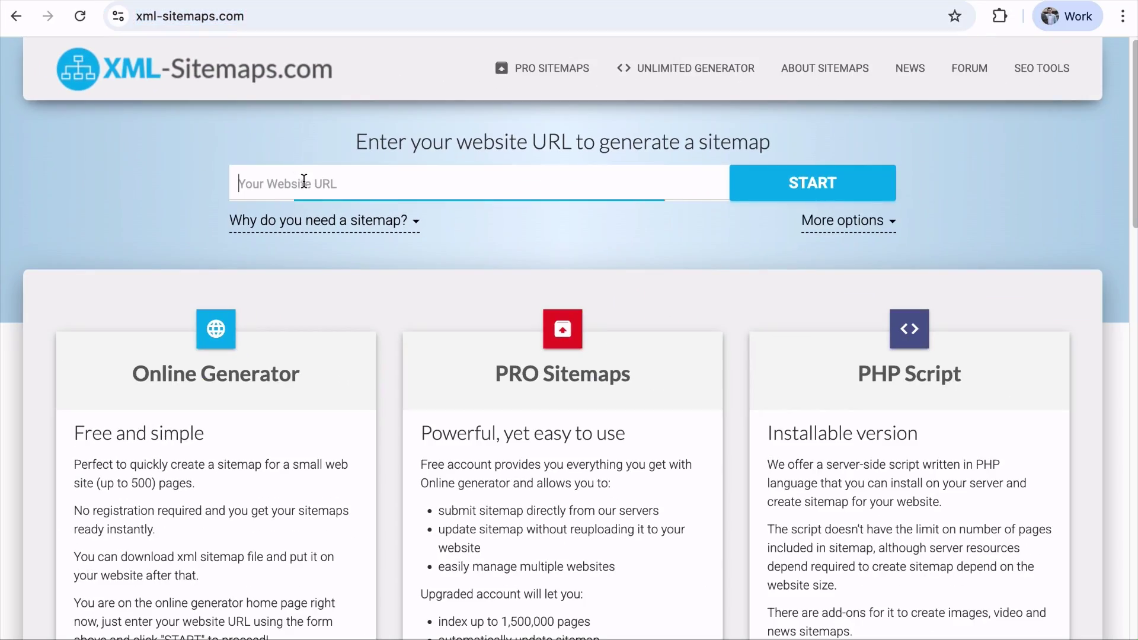
{"action": "type", "text": "https://tooltester.store/"}
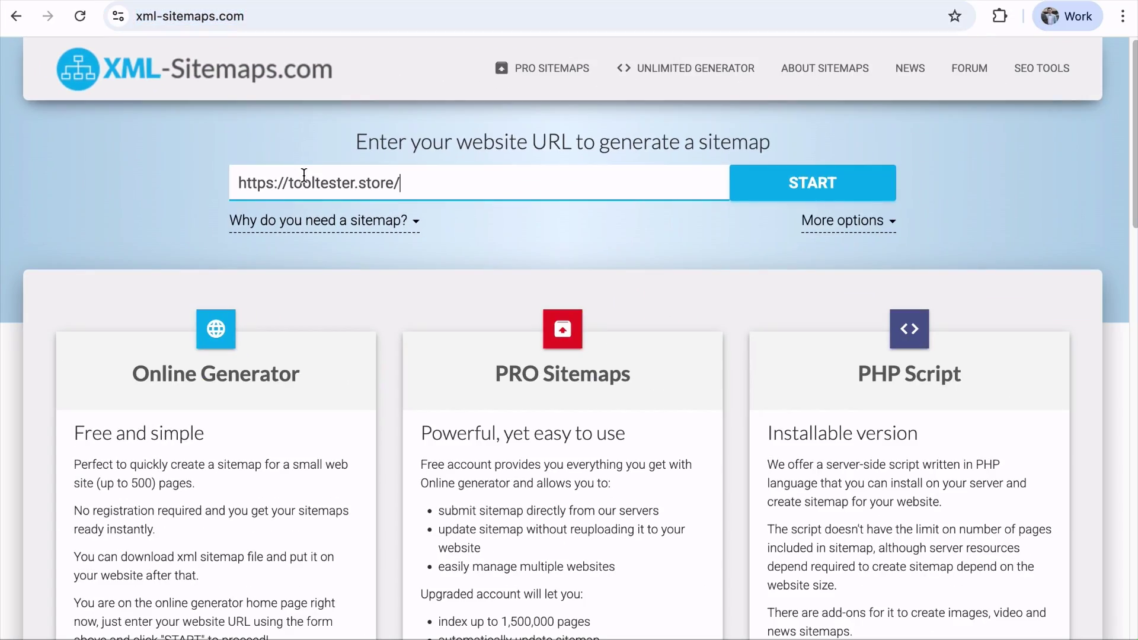
{"action": "left_click", "coordinate": [789, 190]}
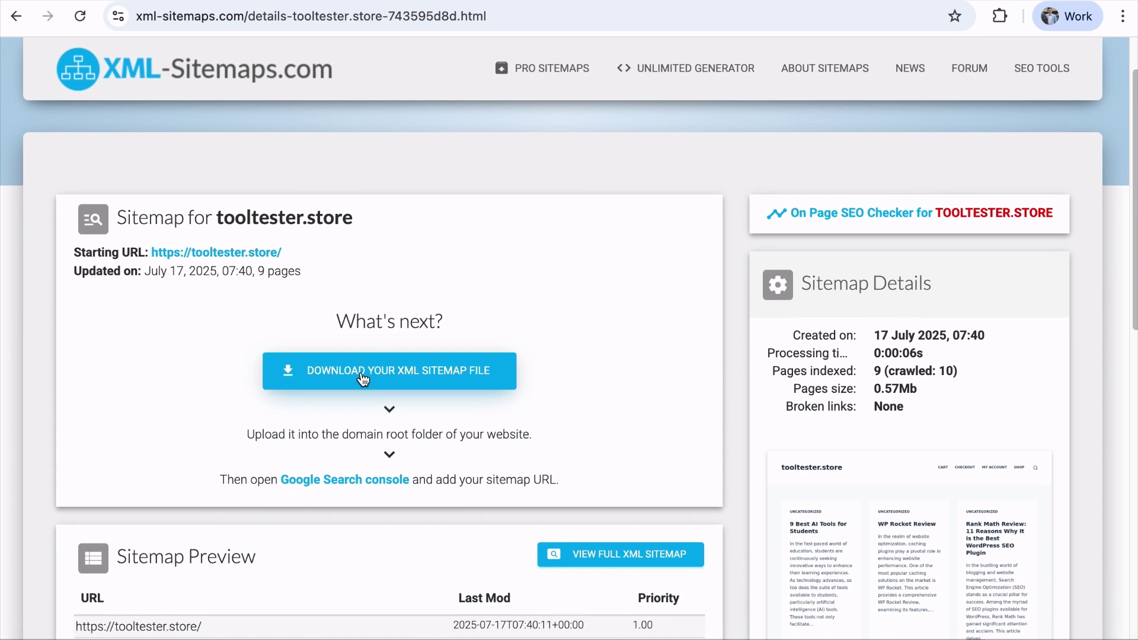
{"action": "left_click", "coordinate": [363, 377]}
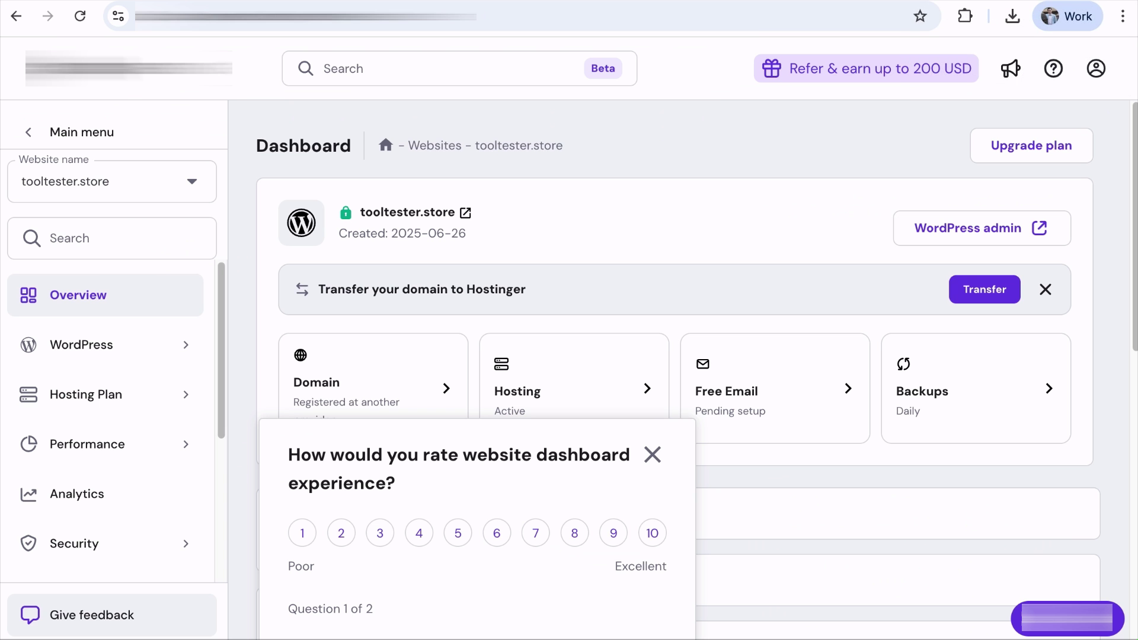
Dismiss the rating survey and open the public_html folder in Hostinger's File manager
{"action": "left_click", "coordinate": [645, 463]}
{"action": "scroll", "coordinate": [650, 460], "scroll_direction": "down", "scroll_amount": 3}
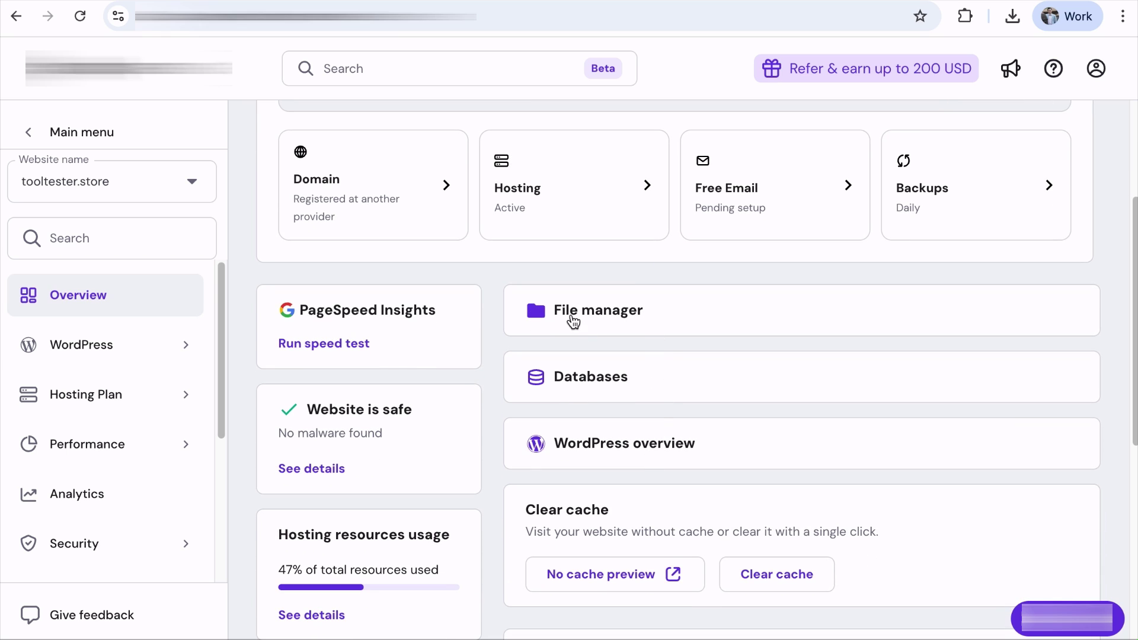
{"action": "left_click", "coordinate": [605, 315]}
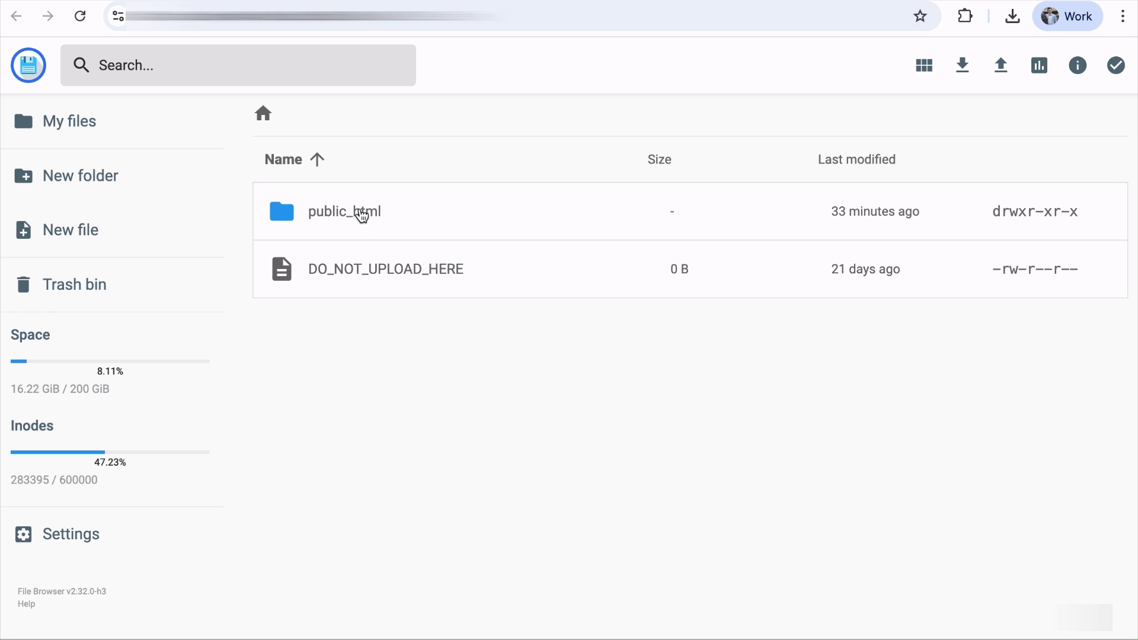
{"action": "left_click", "coordinate": [359, 214]}
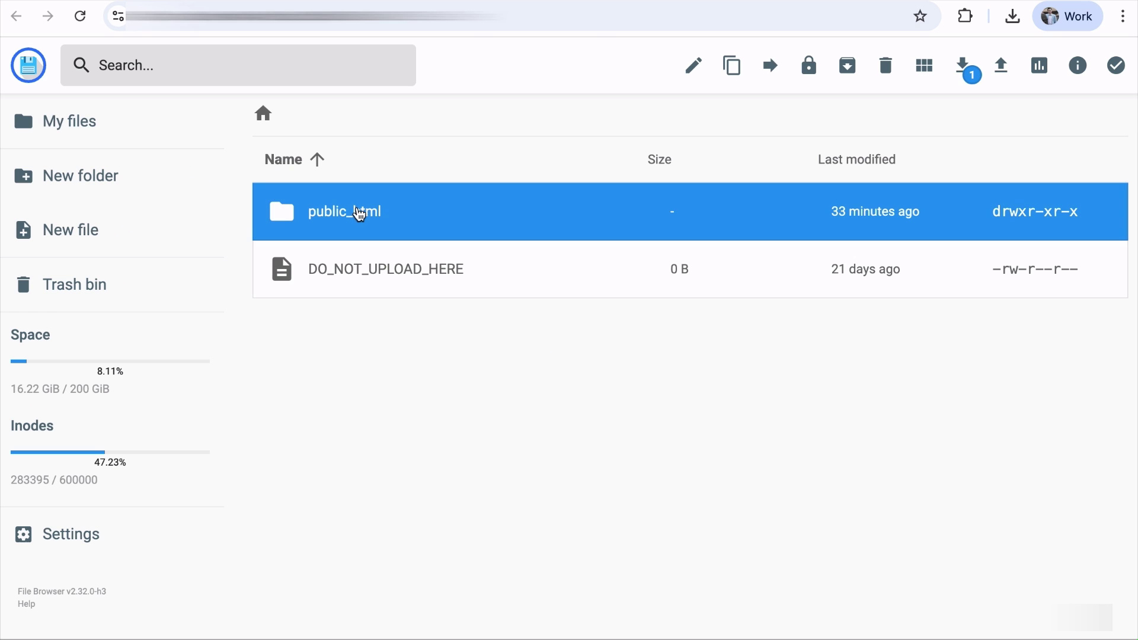
{"action": "left_click", "coordinate": [359, 213]}
Upload sitemap.xml from the Desktop into public_html
{"action": "scroll", "coordinate": [521, 331], "scroll_direction": "down", "scroll_amount": 1}
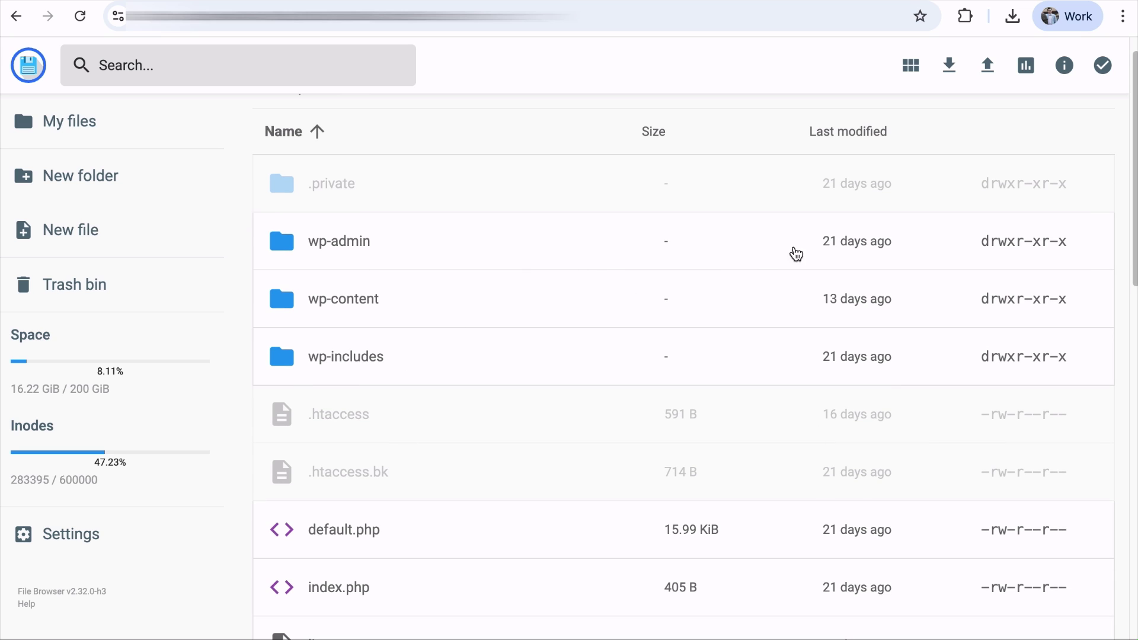
{"action": "left_click", "coordinate": [988, 66]}
{"action": "left_click", "coordinate": [470, 379]}
{"action": "left_click", "coordinate": [424, 292]}
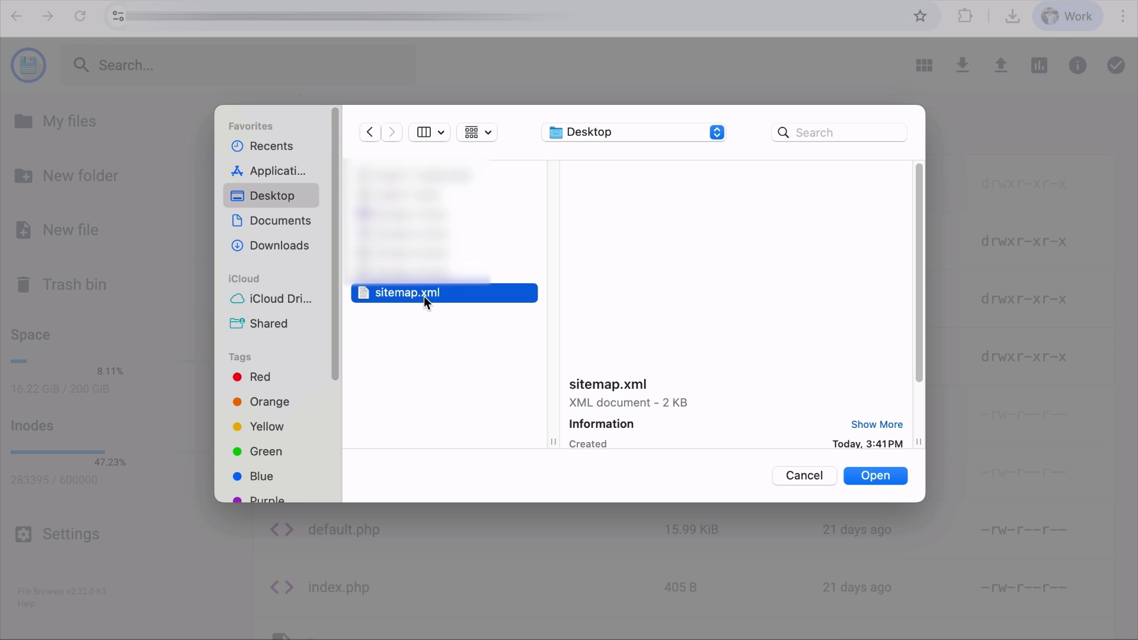
{"action": "left_click", "coordinate": [901, 477]}
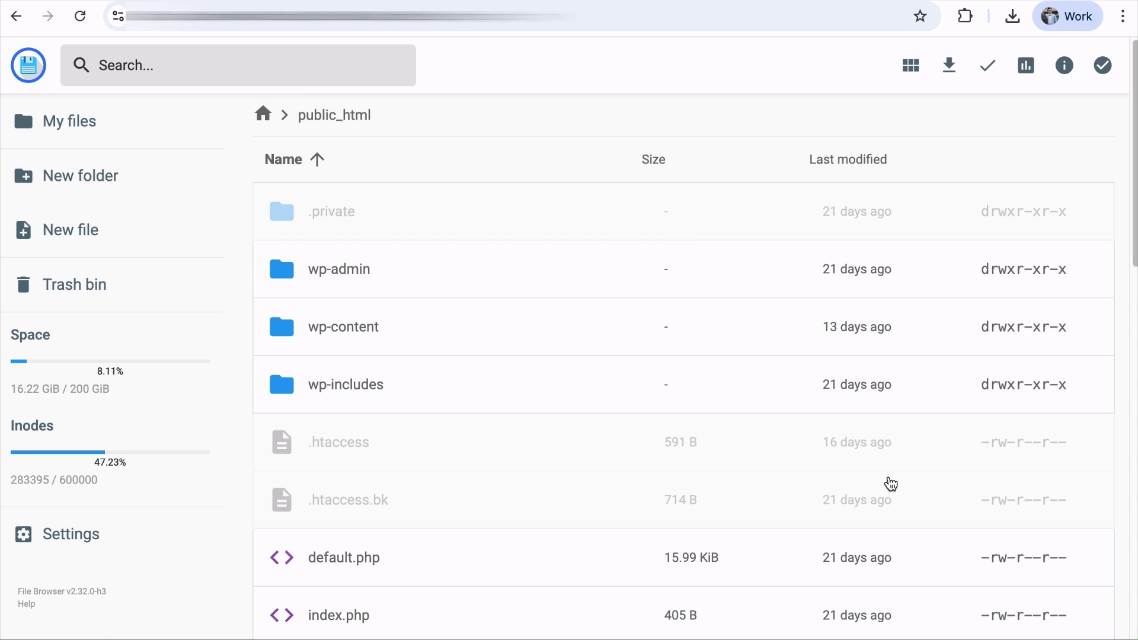
{"action": "scroll", "coordinate": [889, 483], "scroll_direction": "down", "scroll_amount": 5}
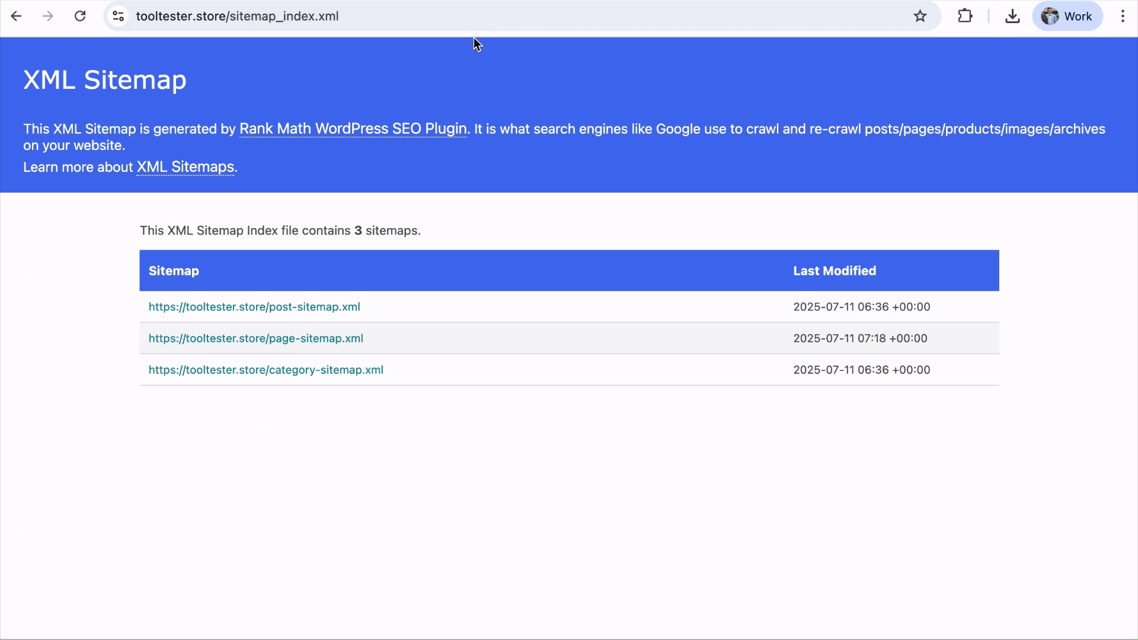
Copy the sitemap index URL and submit it as sitemap_index.xml in Search Console
{"action": "left_click", "coordinate": [291, 16]}
{"action": "right_click", "coordinate": [287, 13]}
{"action": "left_click", "coordinate": [350, 161]}
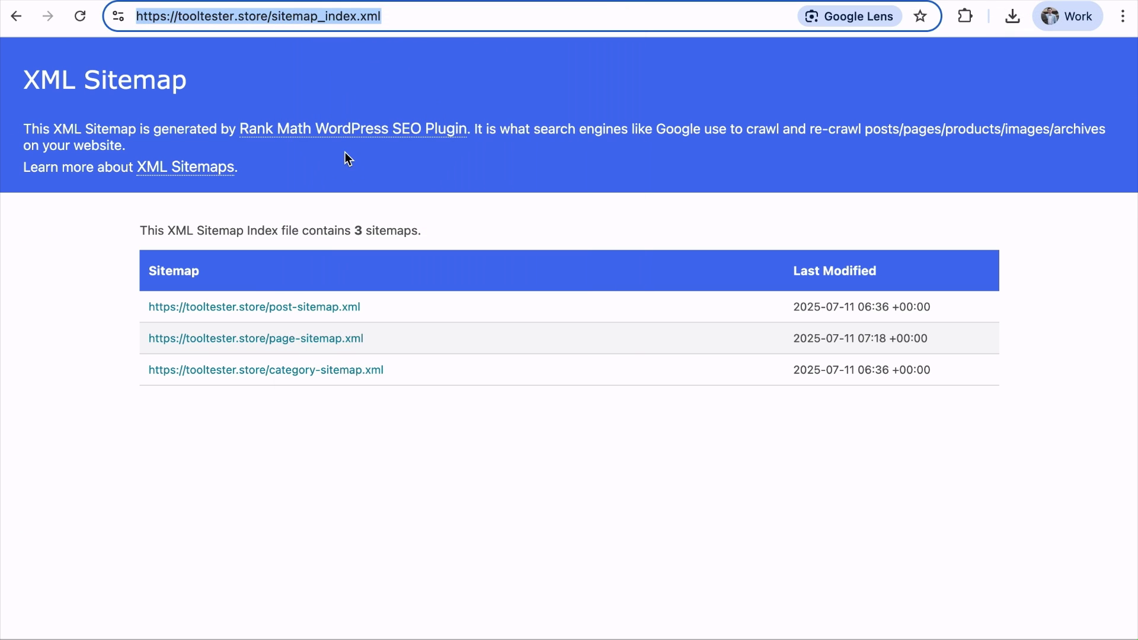
{"action": "key", "text": "ctrl+Tab"}
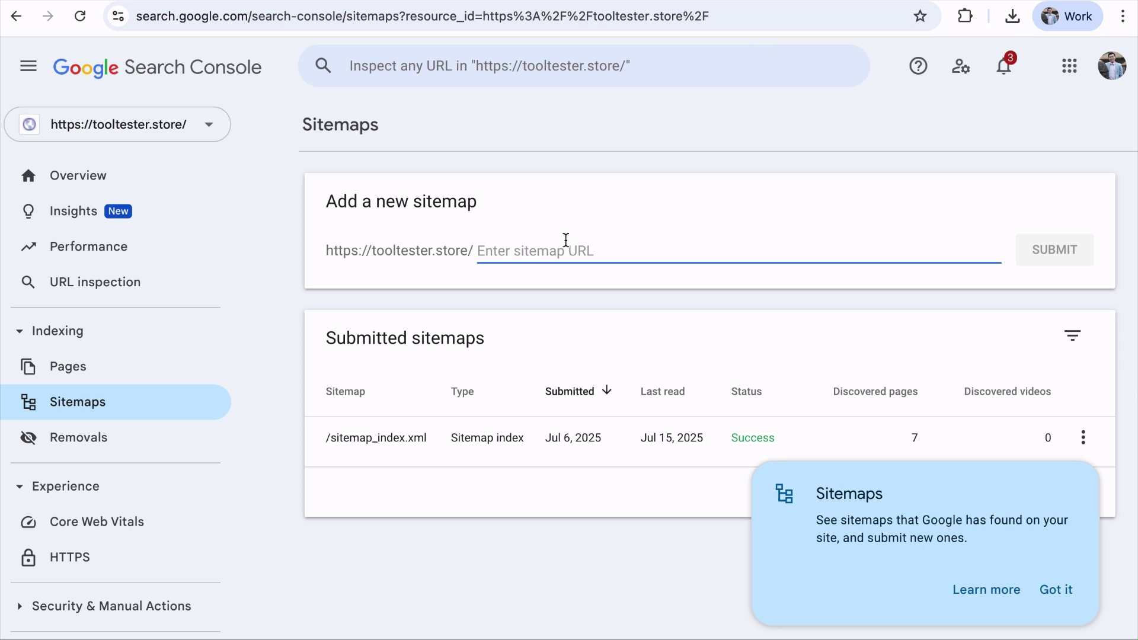
{"action": "key", "text": "ctrl+v"}
{"action": "left_click_drag", "start_coordinate": [625, 253], "coordinate": [473, 253]}
{"action": "key", "text": "BackSpace"}
{"action": "left_click", "coordinate": [1042, 266]}
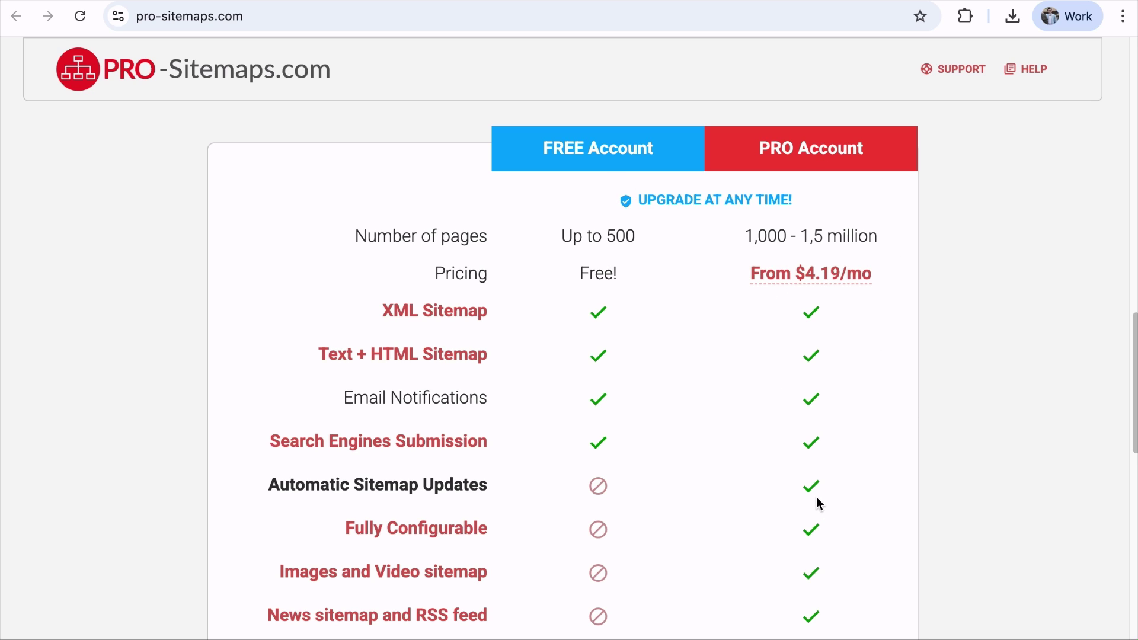
Highlight the Automatic Sitemap Updates row in the Free vs PRO comparison table
{"action": "left_click_drag", "start_coordinate": [472, 478], "coordinate": [249, 472]}
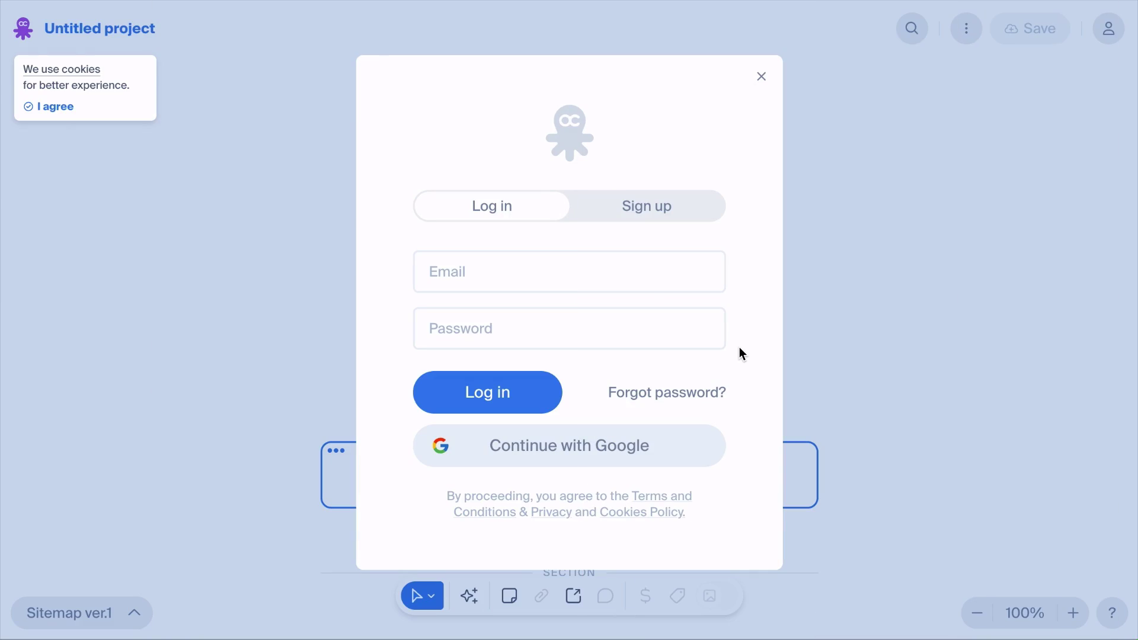
Sign up for Octopus.do with Continue with Google, choosing and confirming the Google account
{"action": "left_click", "coordinate": [663, 209]}
{"action": "left_click", "coordinate": [607, 445]}
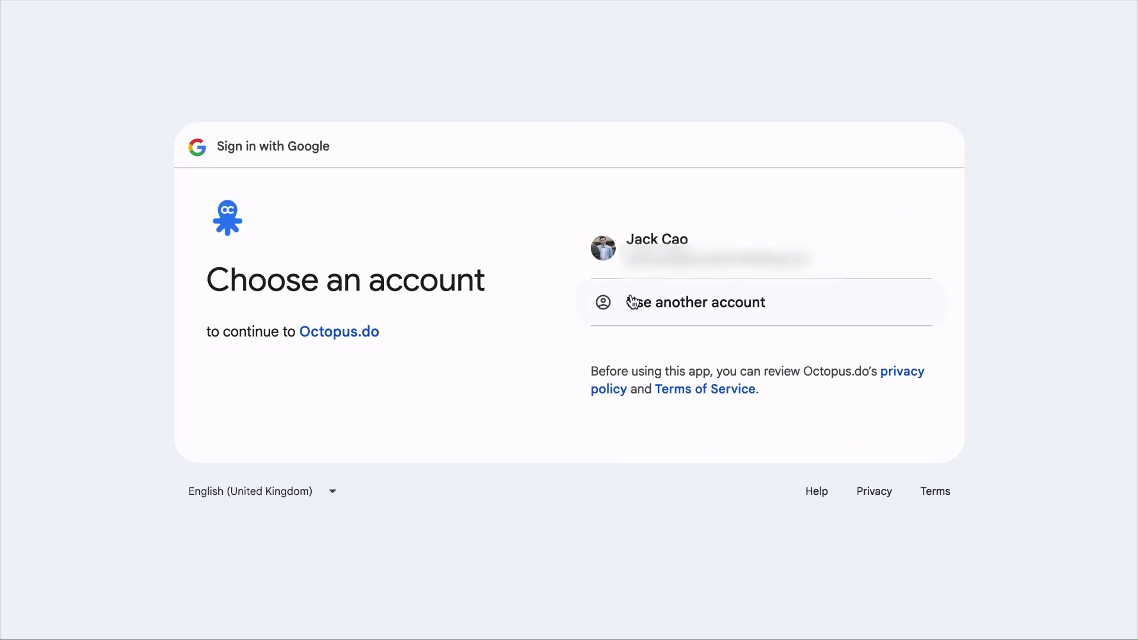
{"action": "left_click", "coordinate": [651, 246]}
{"action": "left_click", "coordinate": [869, 413]}
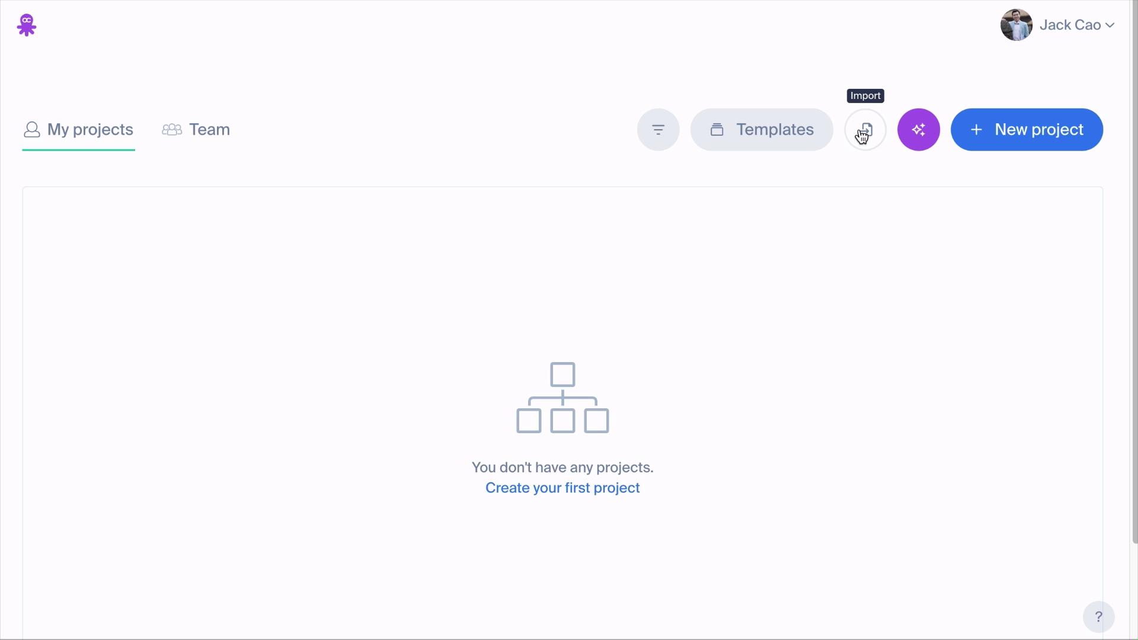
{"action": "left_click", "coordinate": [864, 131]}
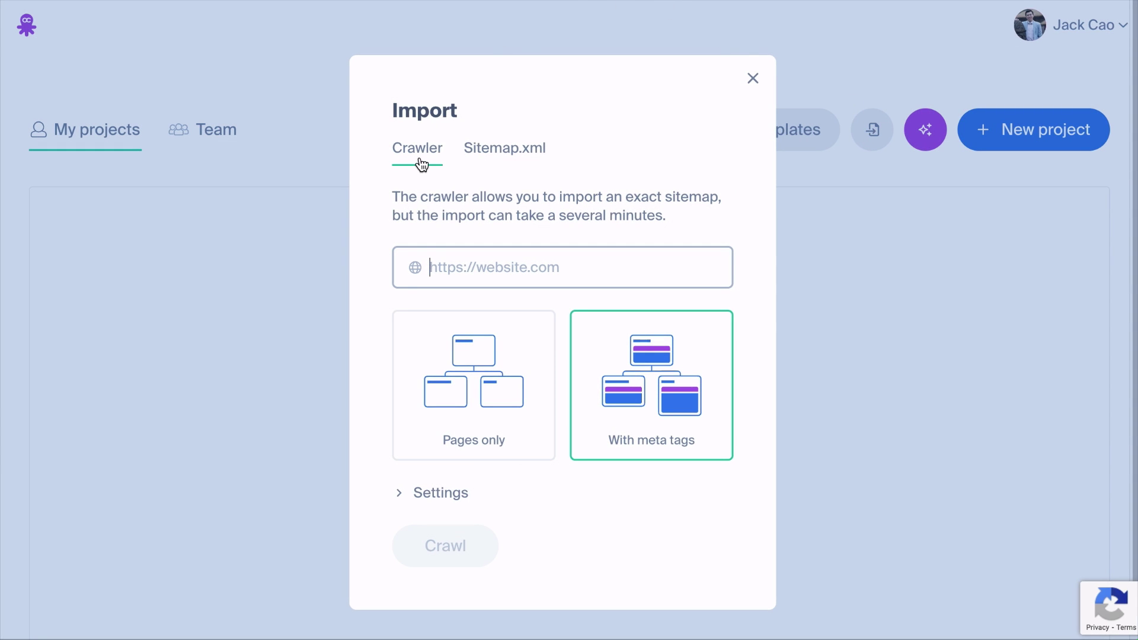
{"action": "left_click", "coordinate": [457, 265]}
{"action": "key", "text": "ctrl+v"}
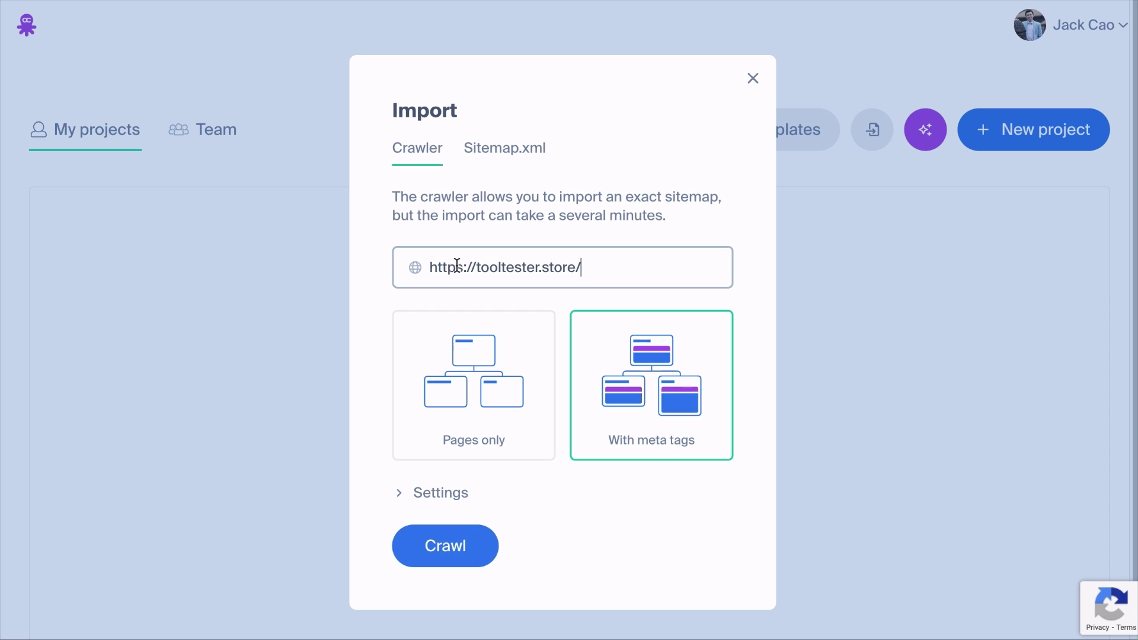
{"action": "left_click", "coordinate": [464, 371]}
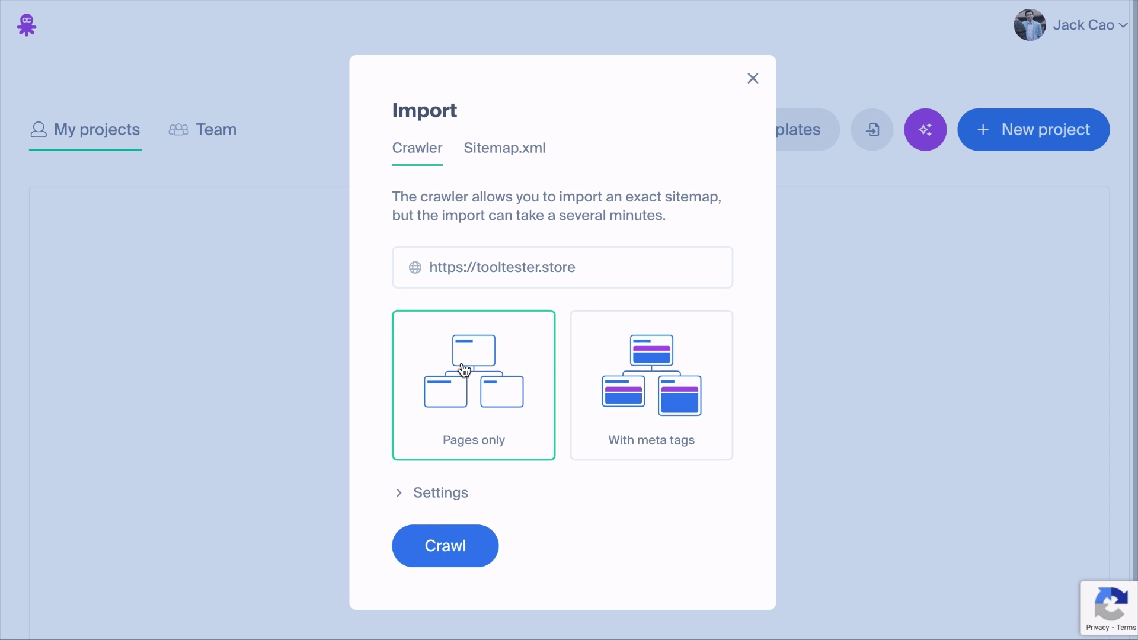
{"action": "left_click", "coordinate": [613, 356]}
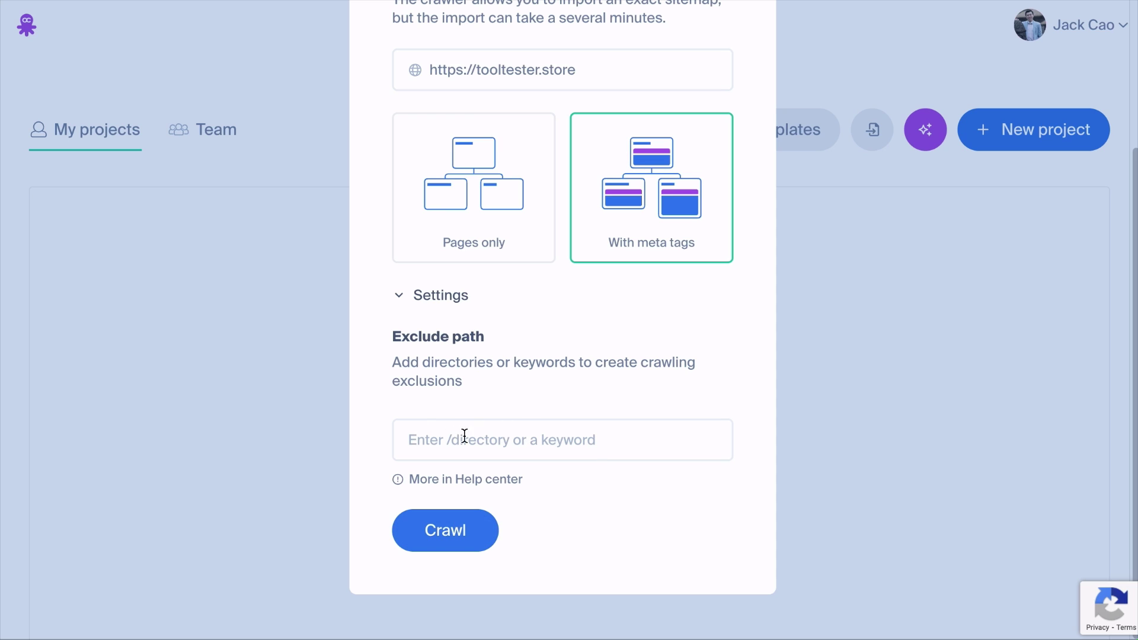
{"action": "left_click", "coordinate": [468, 524]}
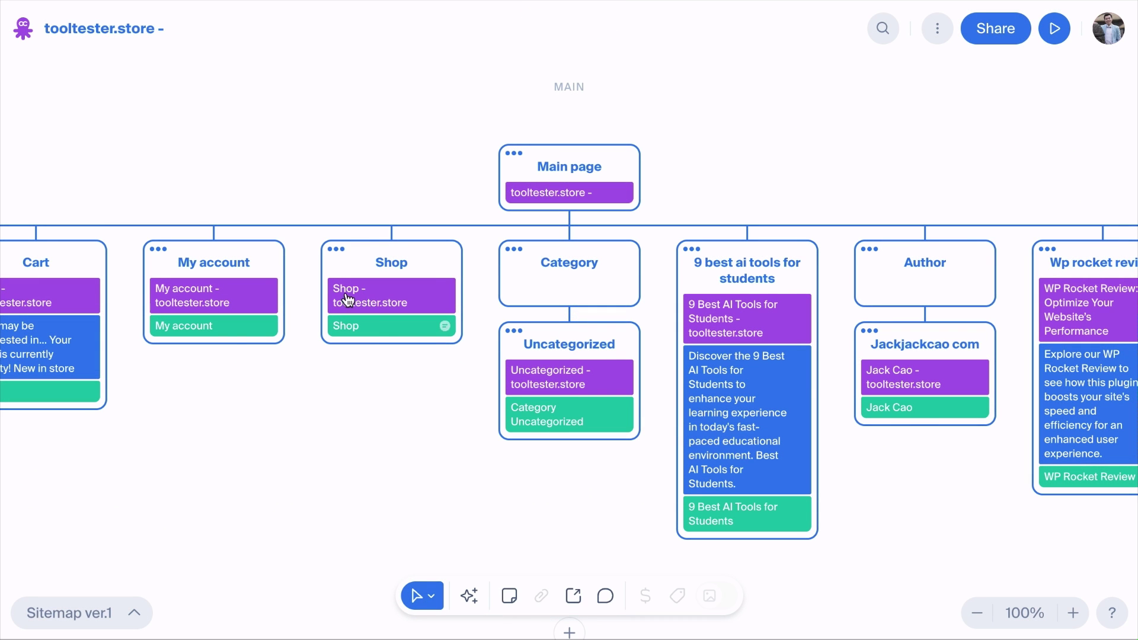
Show the Share window's Export tab, listing Sitemap.xml, WordPress and Figma formats
{"action": "left_click_drag", "start_coordinate": [244, 186], "coordinate": [281, 186]}
{"action": "left_click_drag", "start_coordinate": [382, 191], "coordinate": [318, 202]}
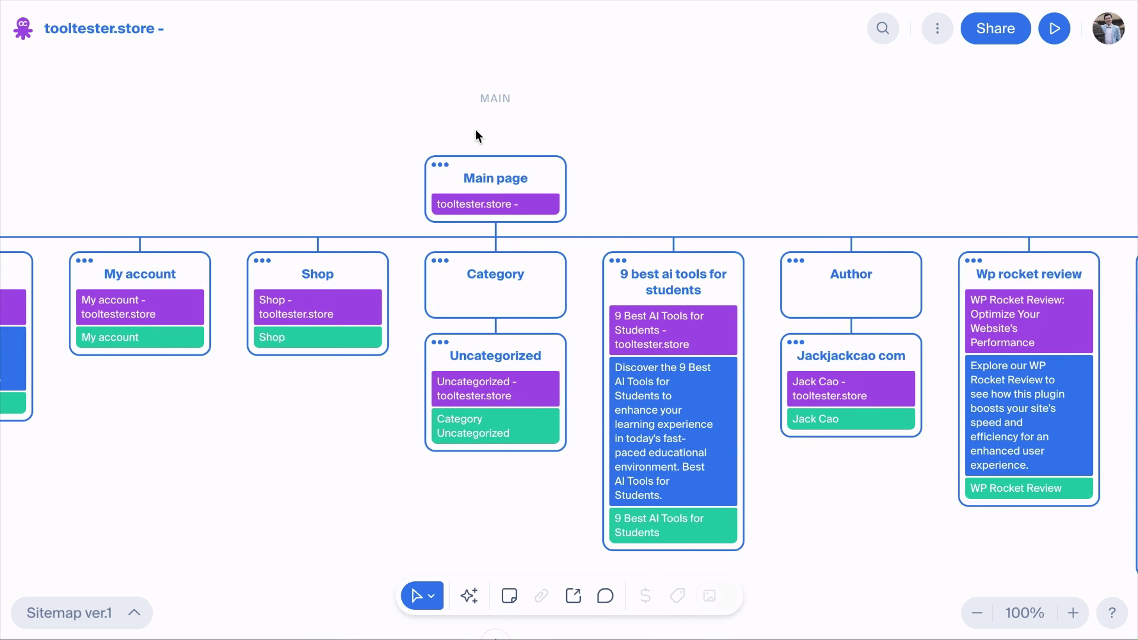
{"action": "left_click", "coordinate": [1001, 29]}
{"action": "left_click", "coordinate": [681, 129]}
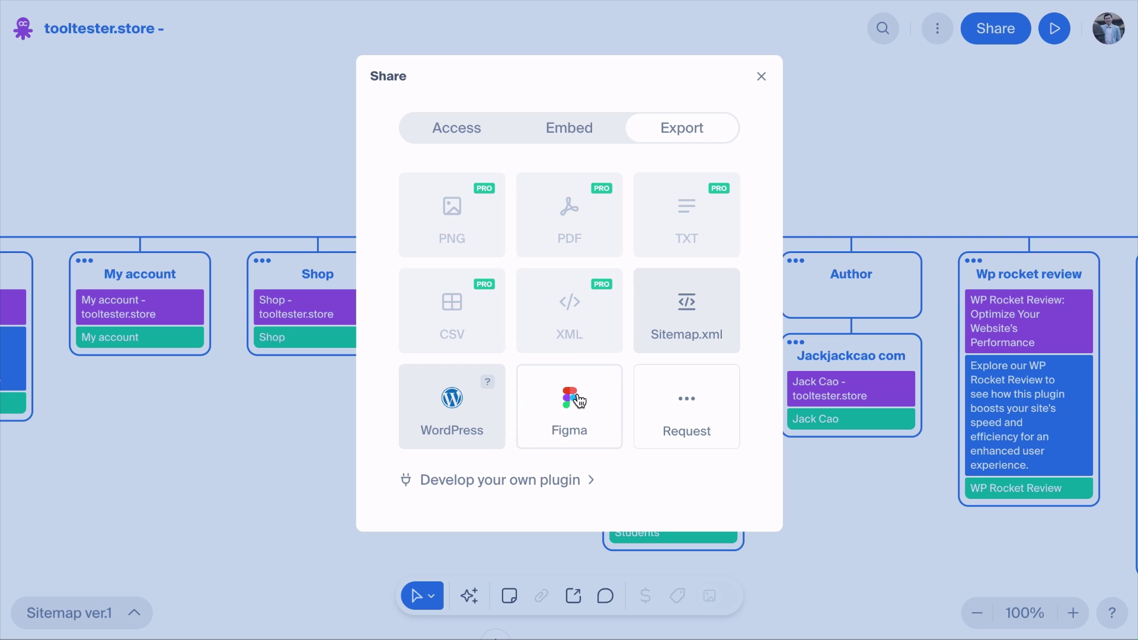
{"action": "left_click", "coordinate": [711, 323]}
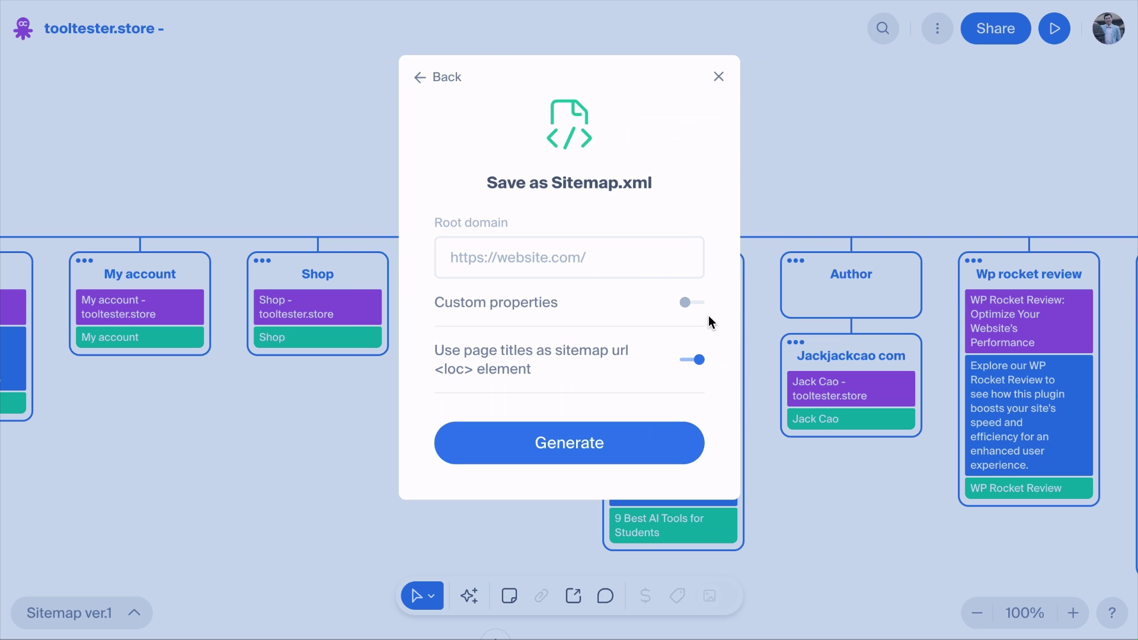
{"action": "left_click", "coordinate": [606, 262]}
{"action": "key", "text": "ctrl+v"}
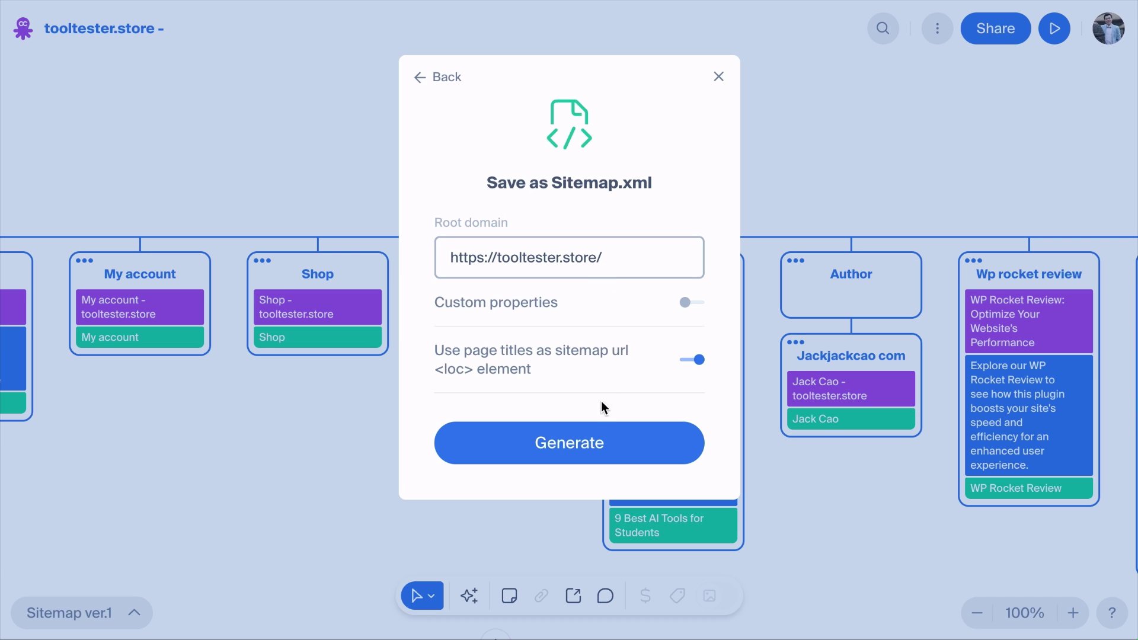
{"action": "left_click", "coordinate": [595, 440]}
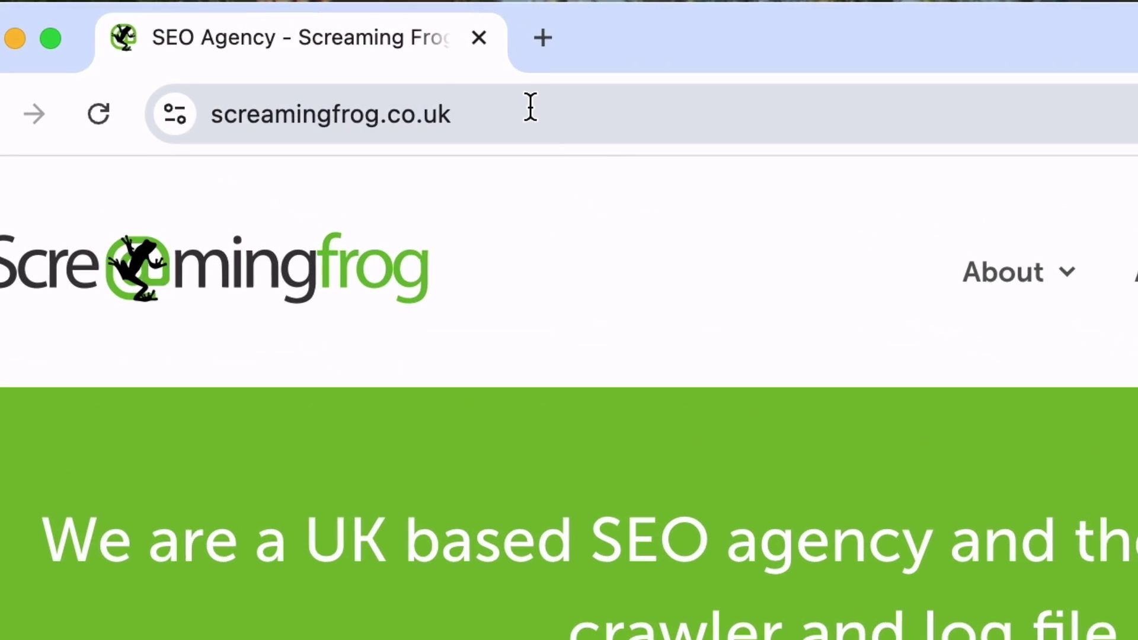
Go to the SEO Spider tool page and view its download options and operating system list
{"action": "left_click", "coordinate": [530, 106]}
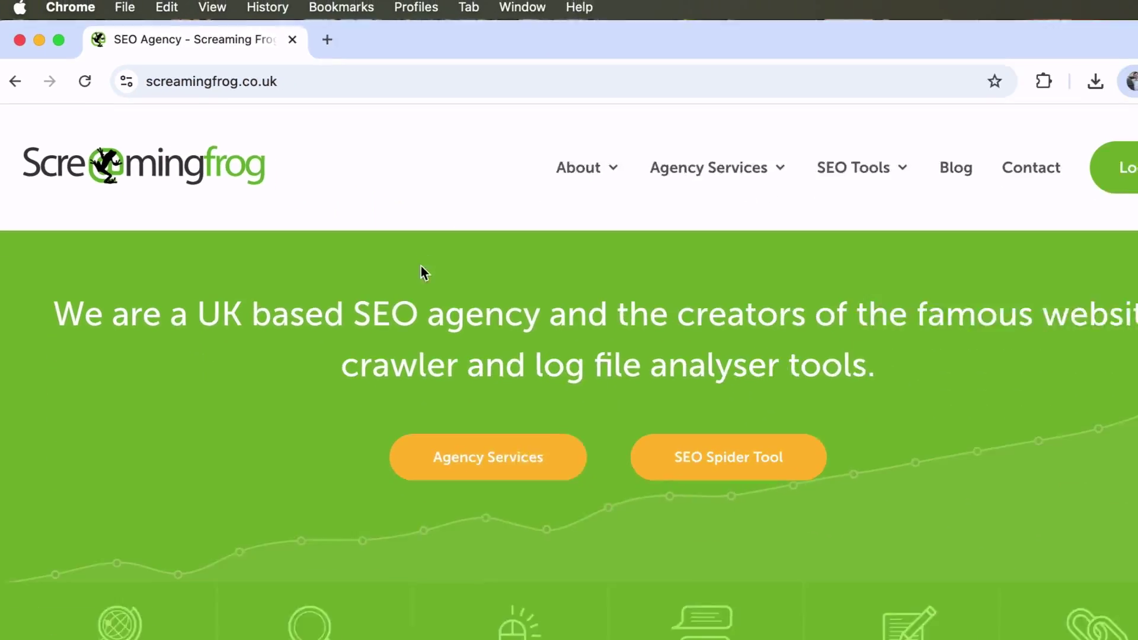
{"action": "left_click", "coordinate": [705, 439]}
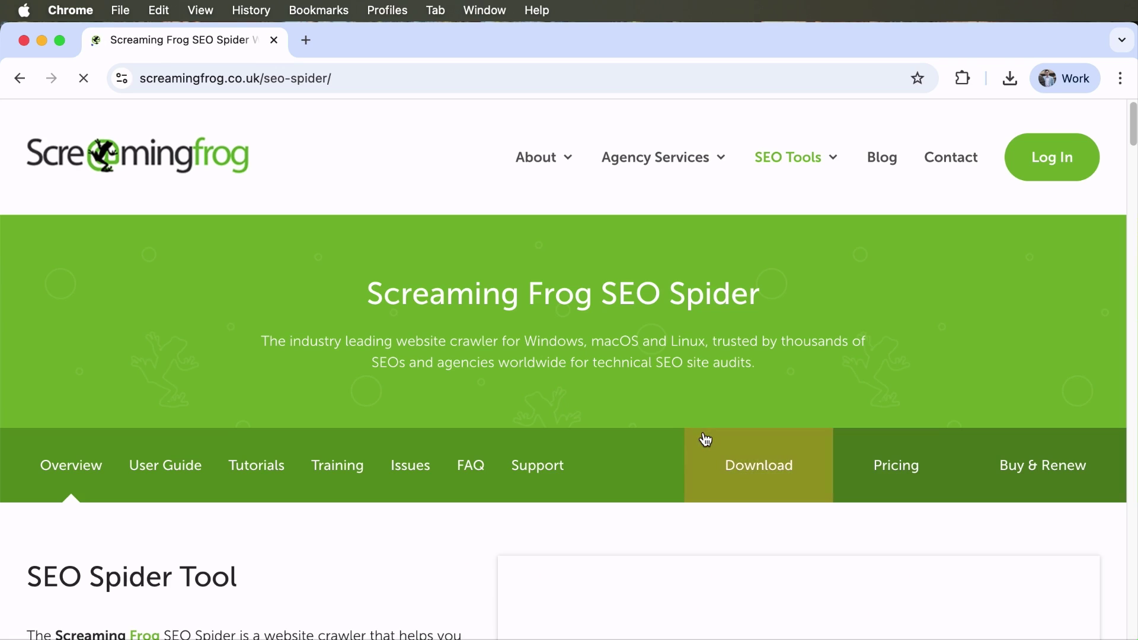
{"action": "scroll", "coordinate": [554, 419], "scroll_direction": "down", "scroll_amount": 5}
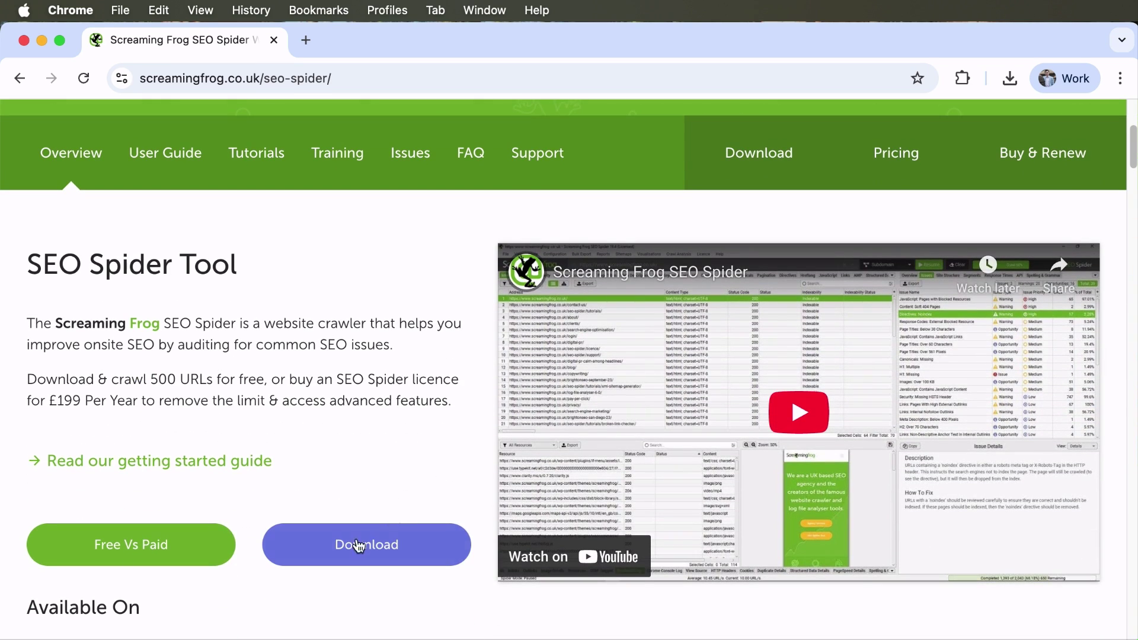
{"action": "left_click", "coordinate": [376, 541]}
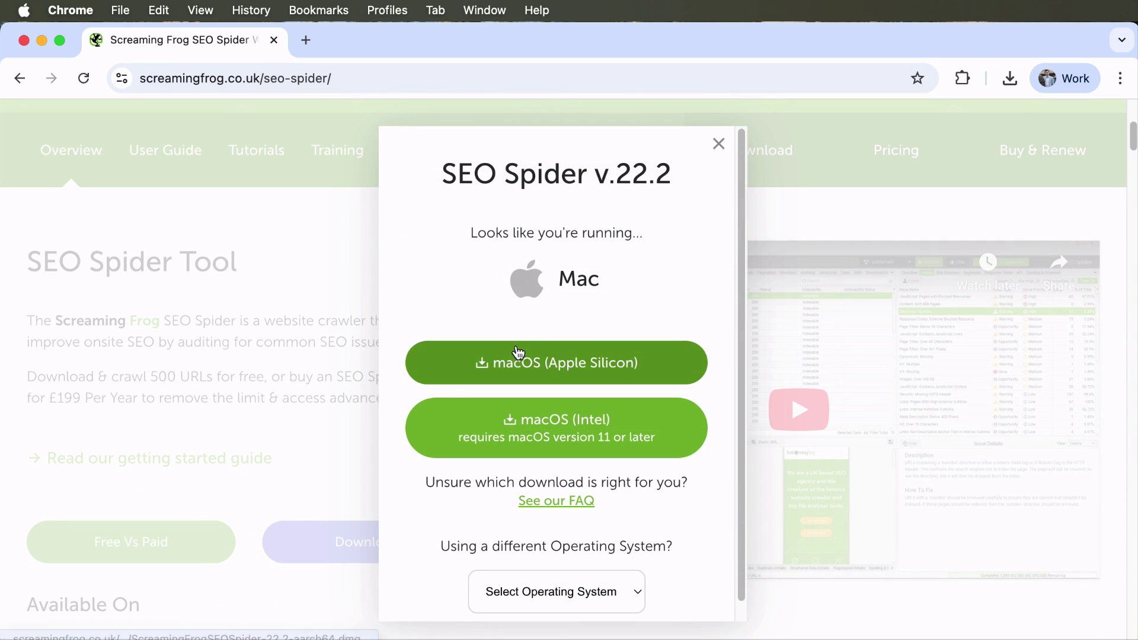
{"action": "left_click", "coordinate": [574, 594]}
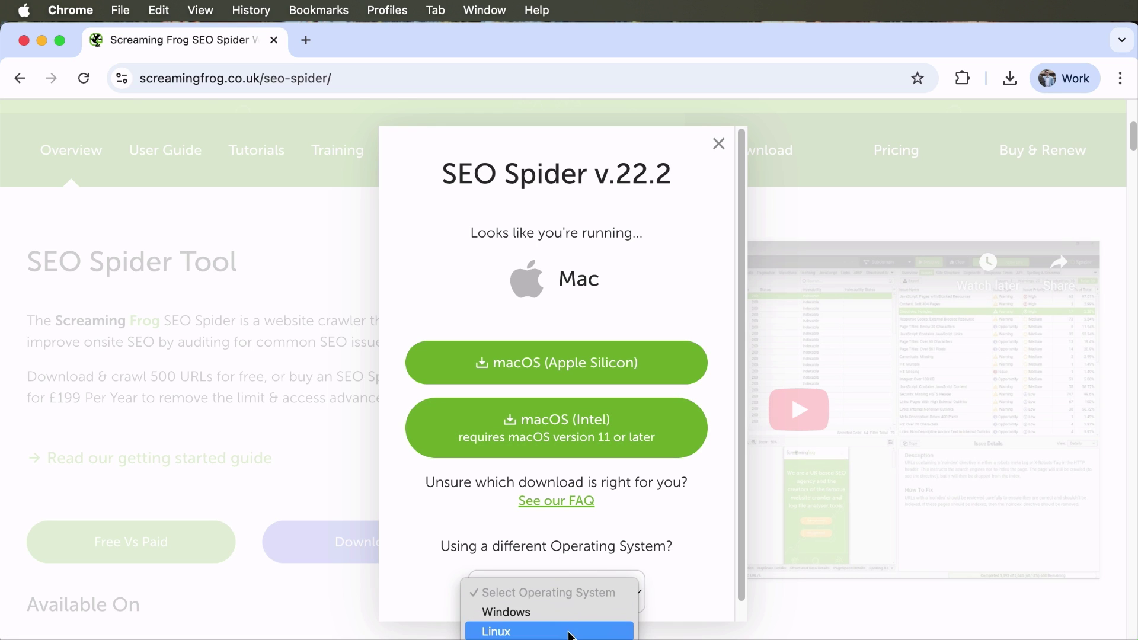
{"action": "left_click", "coordinate": [567, 546]}
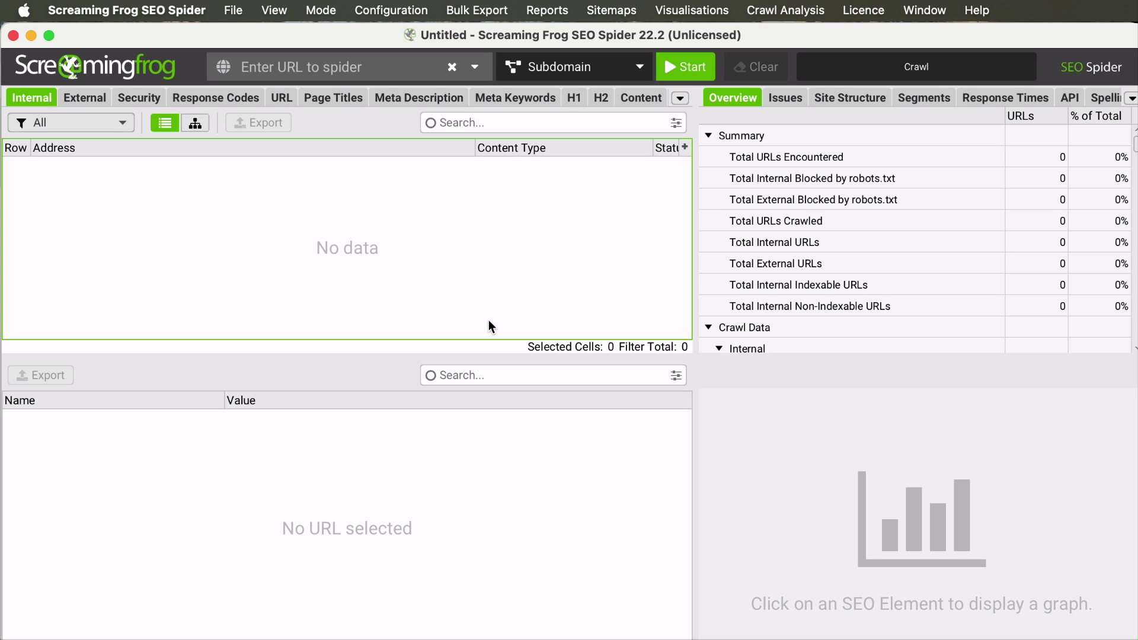
{"action": "left_click", "coordinate": [300, 69]}
{"action": "type", "text": "https://tooltester.store/"}
{"action": "left_click", "coordinate": [306, 94]}
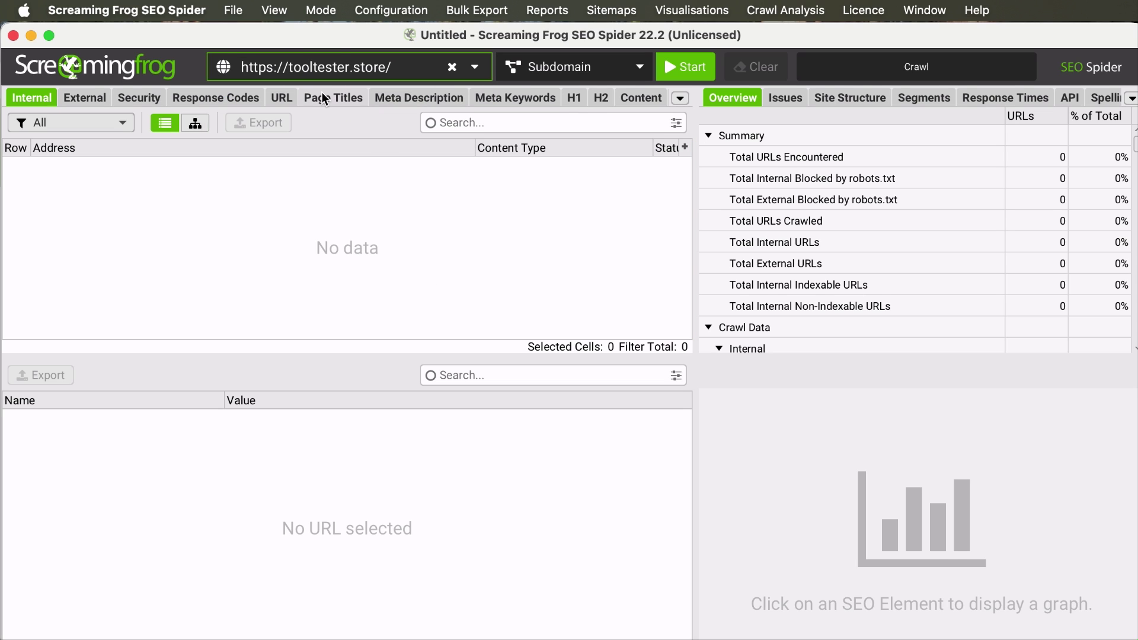
{"action": "left_click", "coordinate": [687, 67]}
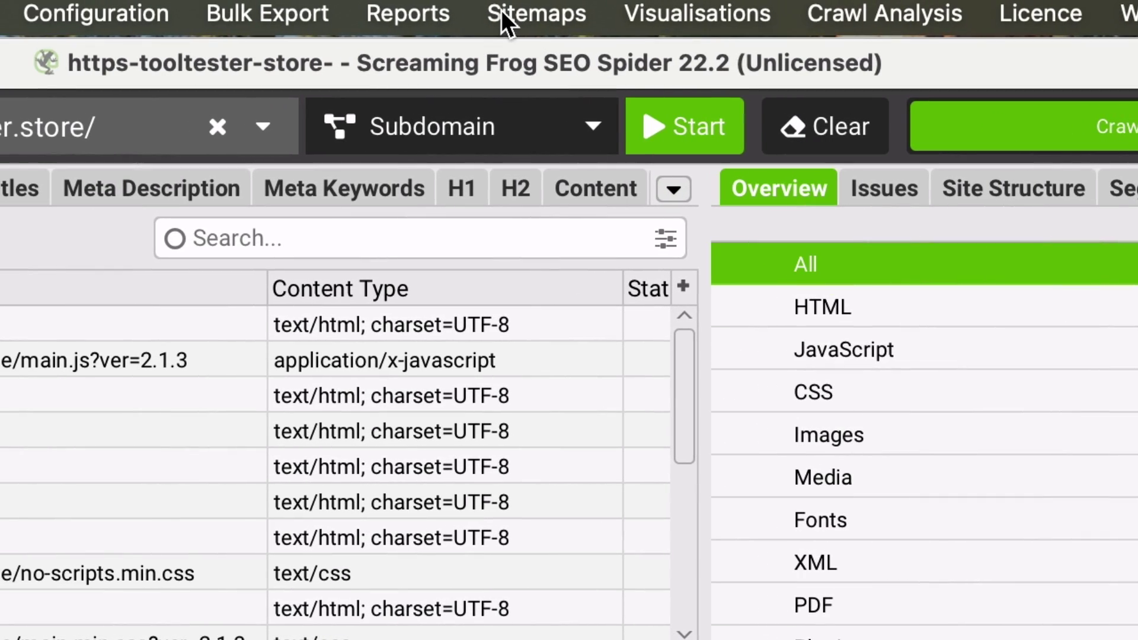
{"action": "left_click", "coordinate": [184, 9]}
{"action": "left_click", "coordinate": [517, 61]}
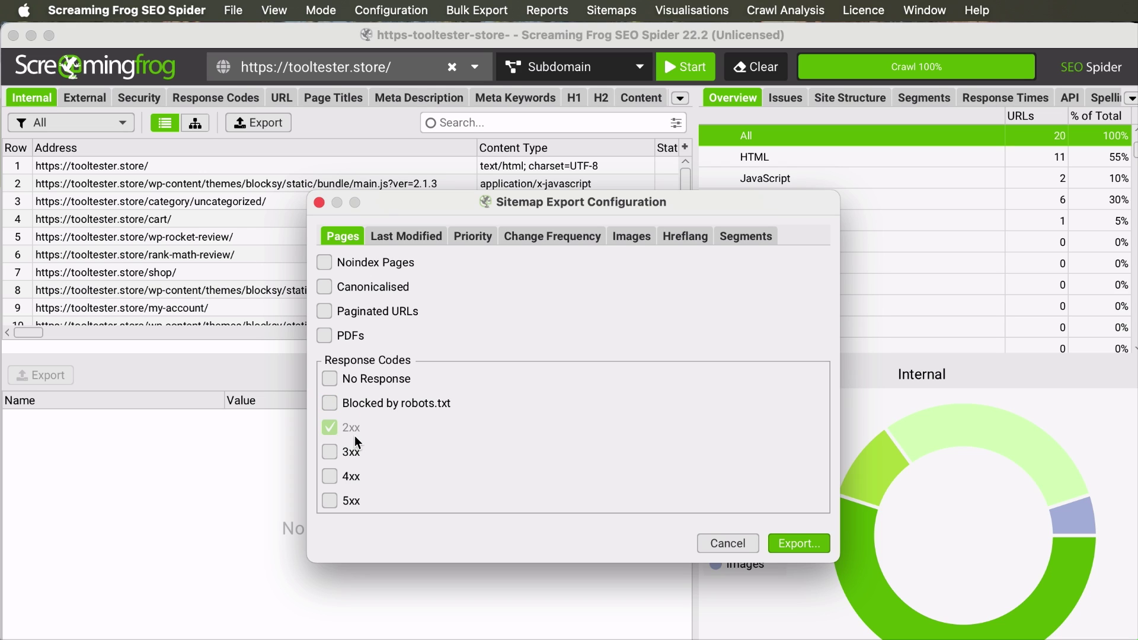
Leave the Pages tab set to 2xx pages only and switch to the Last Modified tab
{"action": "left_click", "coordinate": [407, 232]}
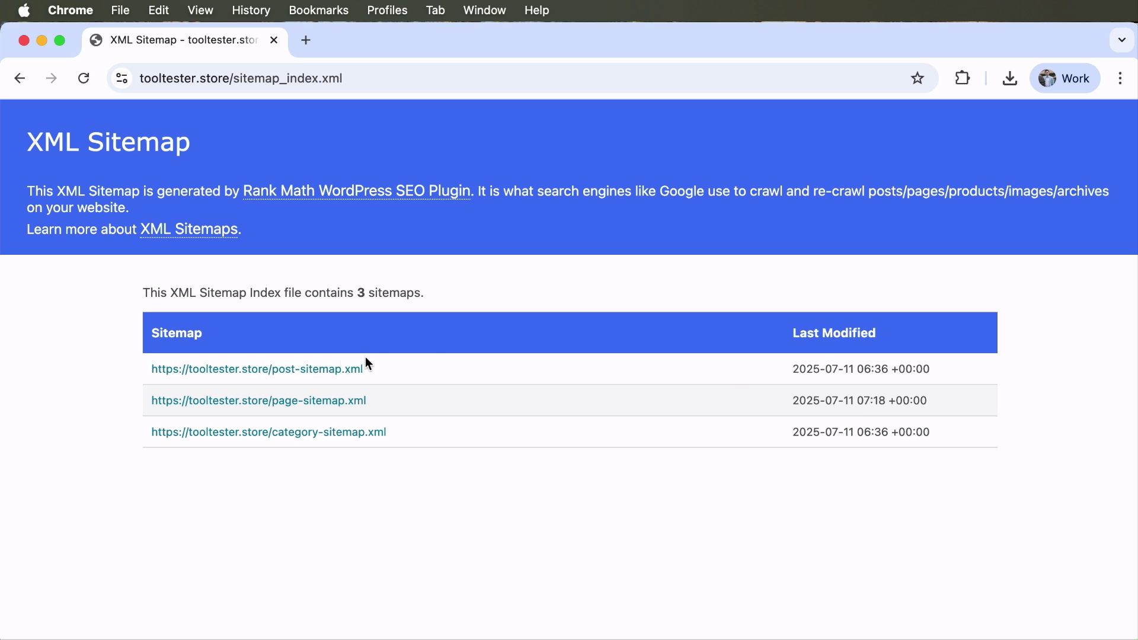
Open post-sitemap.xml from the Rank Math sitemap index to compare its URLs
{"action": "left_click", "coordinate": [303, 373]}
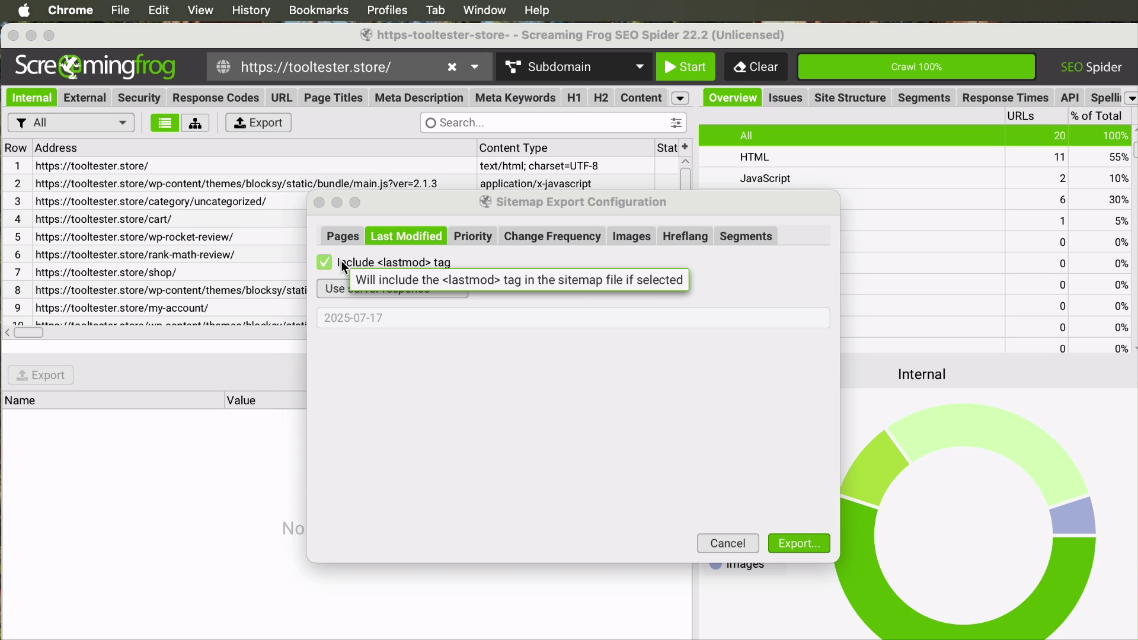
Keep Use server response as the lastmod source, then go to the Priority tab
{"action": "left_click", "coordinate": [436, 291]}
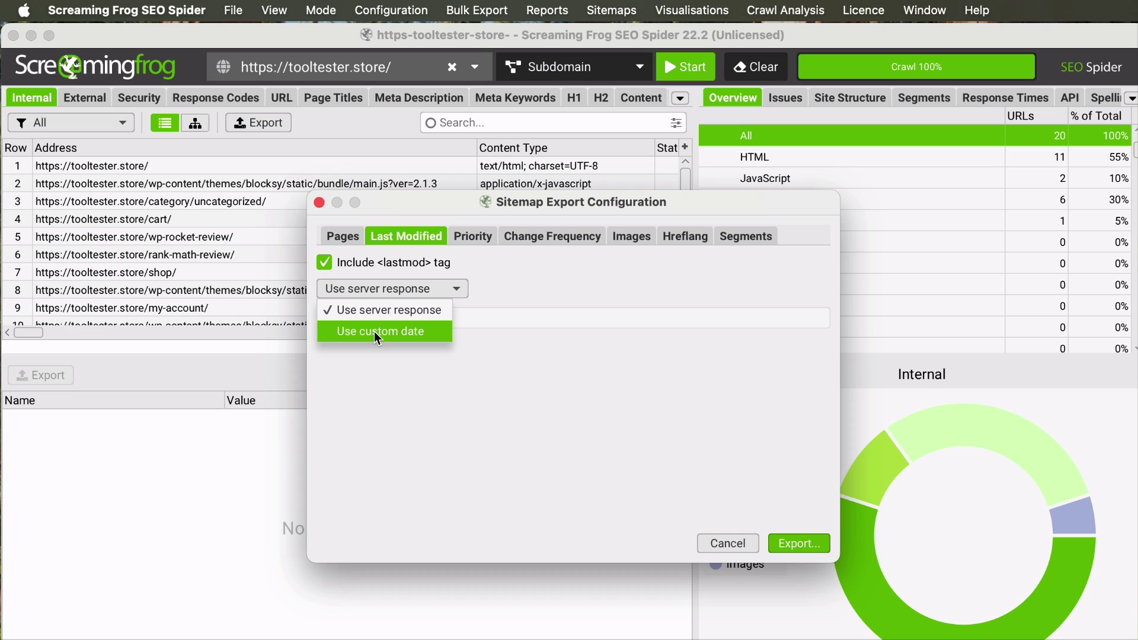
{"action": "left_click", "coordinate": [393, 308]}
{"action": "left_click", "coordinate": [478, 240]}
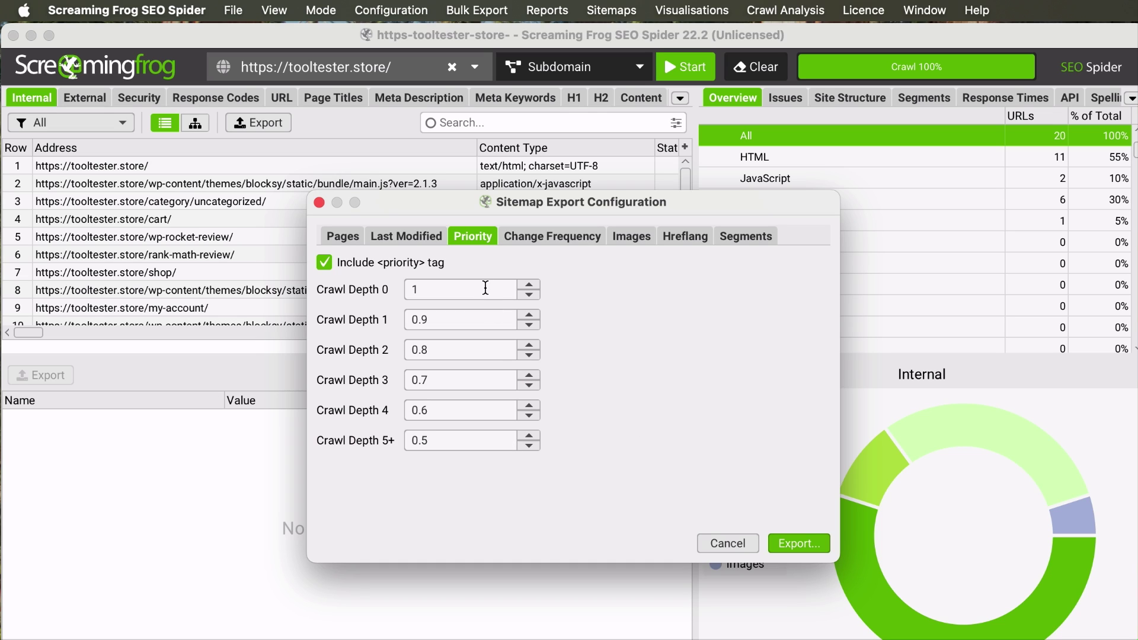
Leave the priority and change-frequency tags out of the sitemap
{"action": "left_click", "coordinate": [327, 264]}
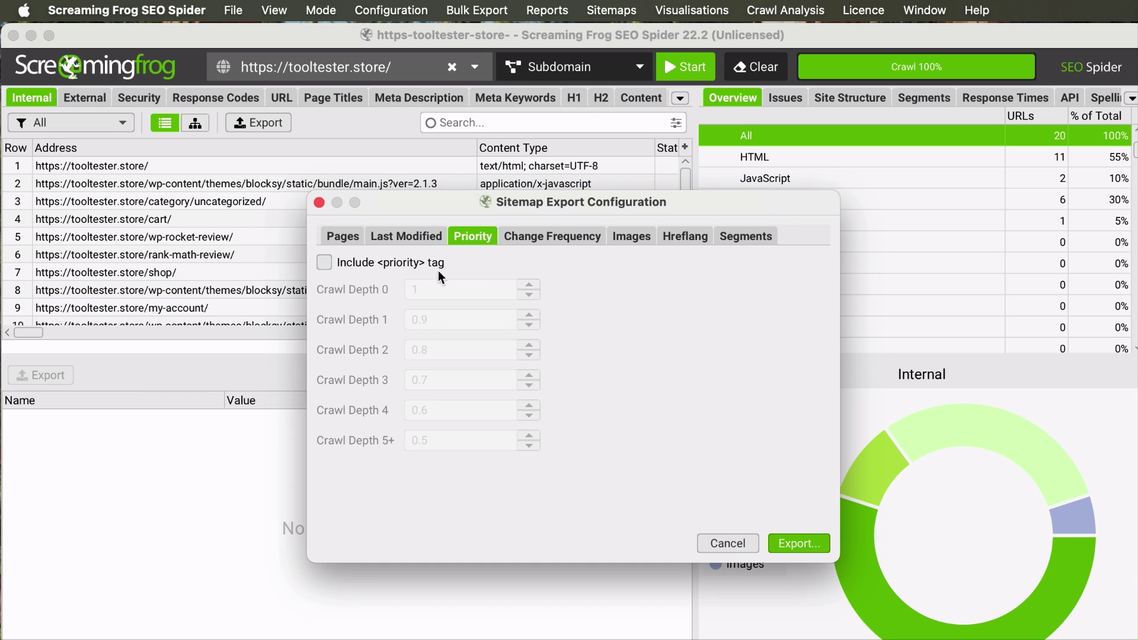
{"action": "left_click", "coordinate": [528, 240]}
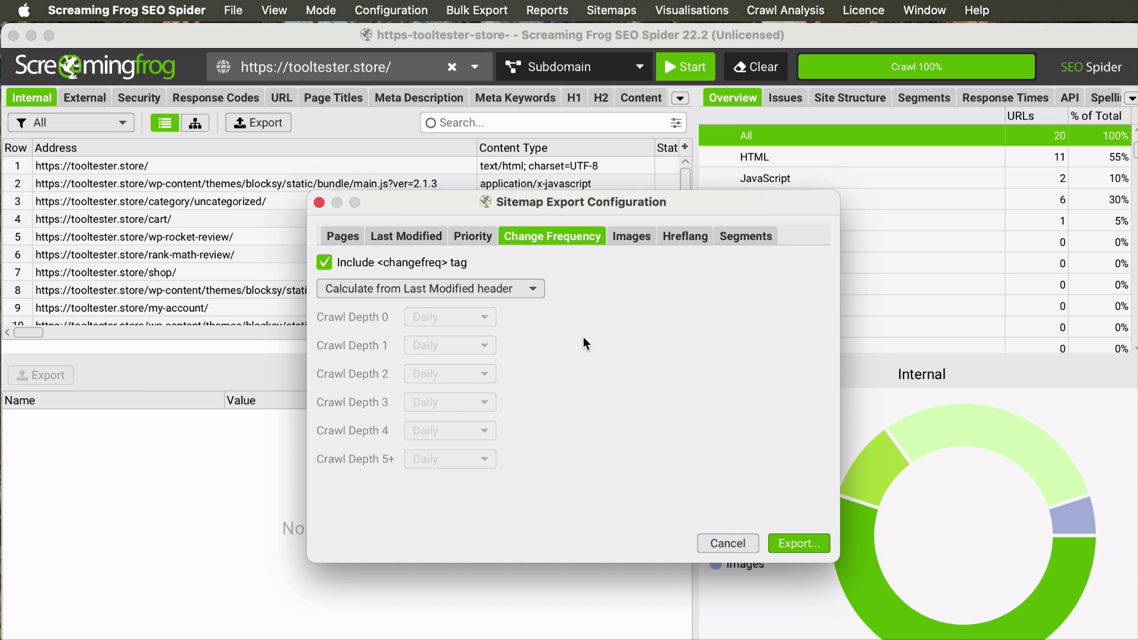
{"action": "left_click", "coordinate": [327, 264]}
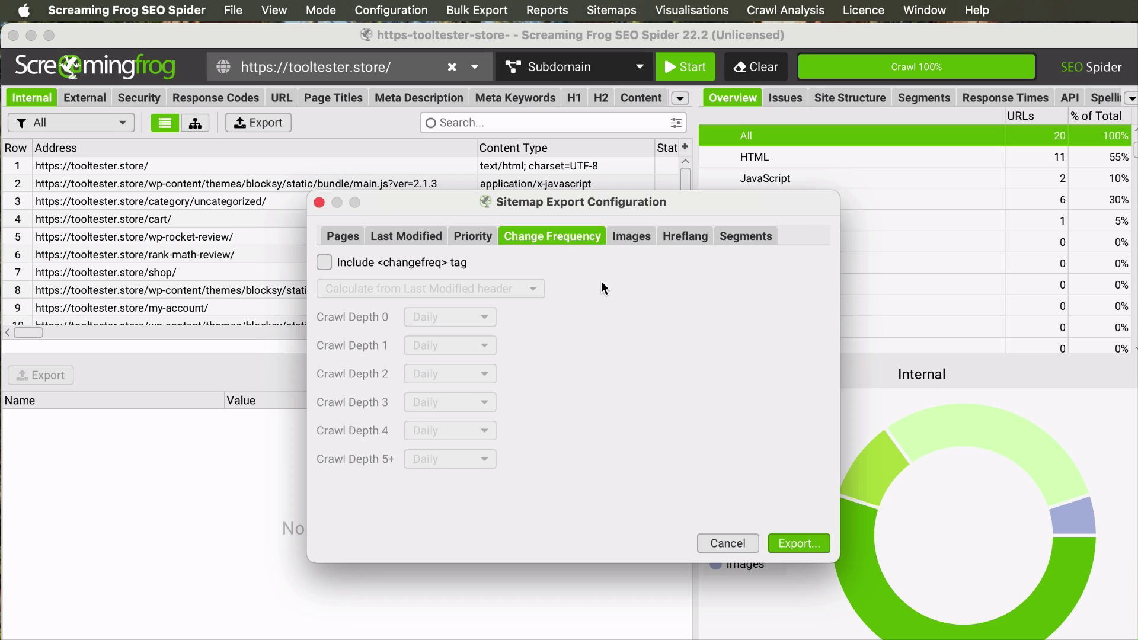
Review the Images options, switch on hreflang links and export the sitemap
{"action": "left_click", "coordinate": [632, 240]}
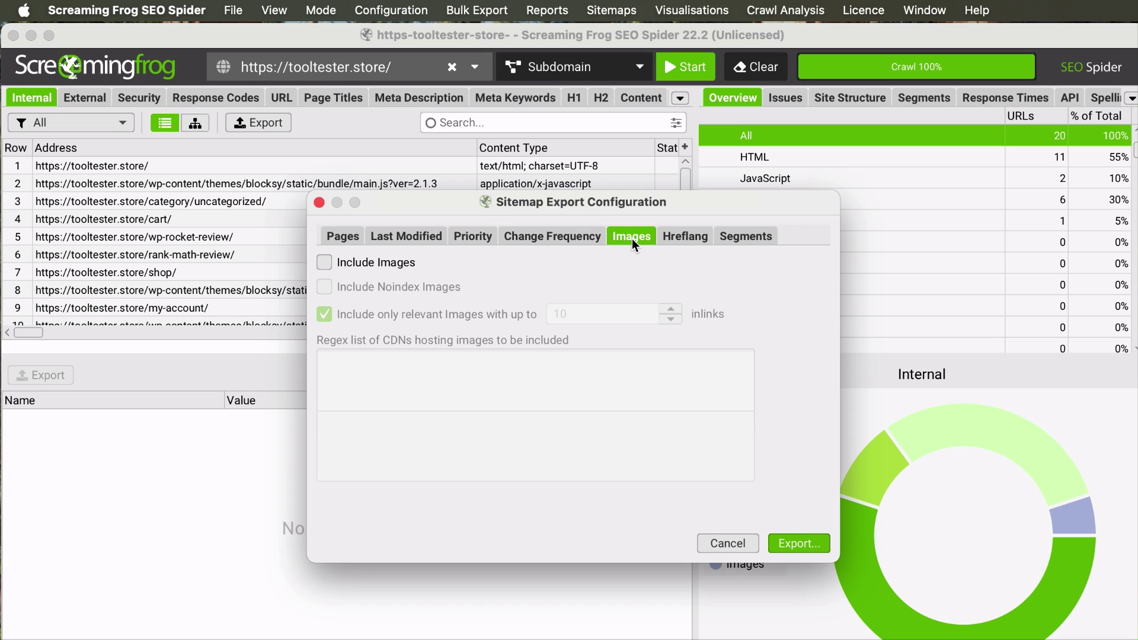
{"action": "left_click", "coordinate": [696, 237]}
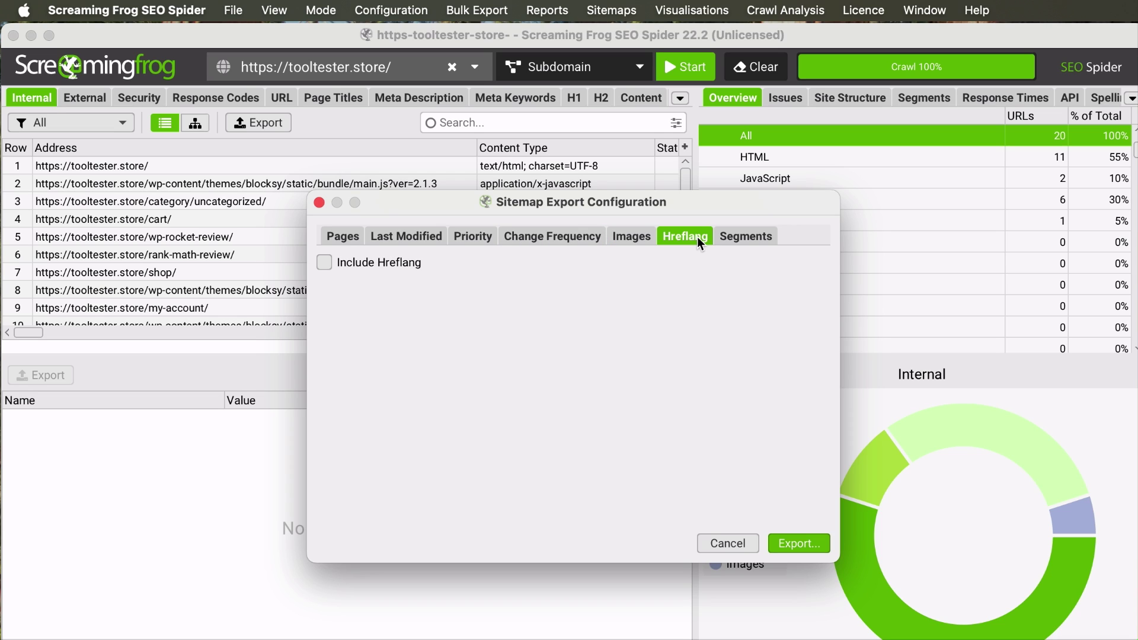
{"action": "left_click", "coordinate": [413, 270]}
{"action": "left_click", "coordinate": [817, 543]}
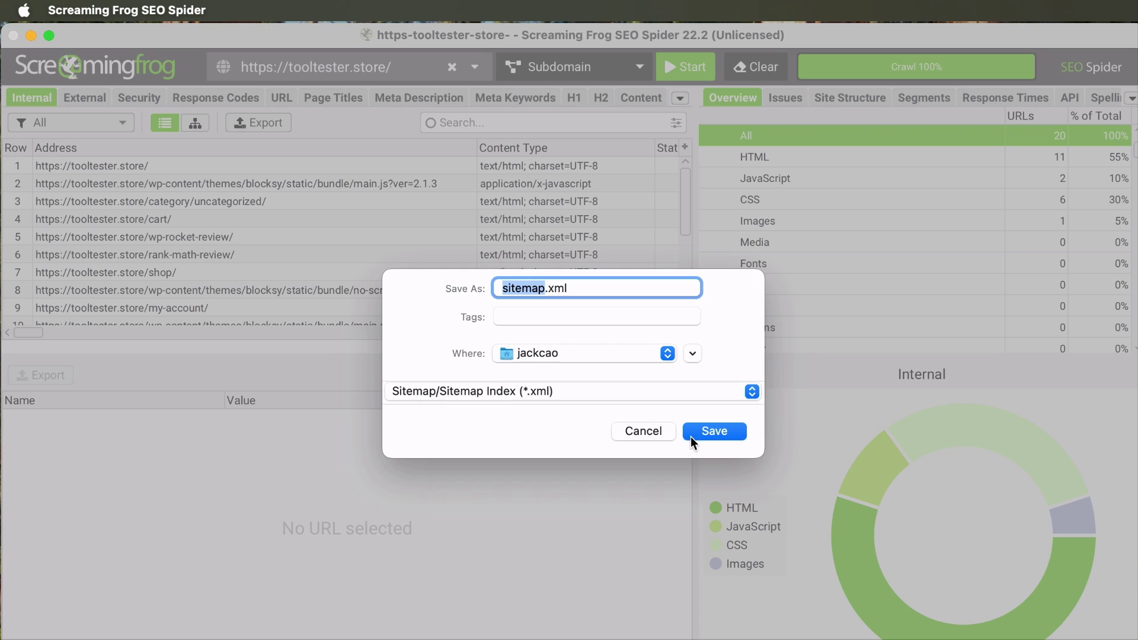
Confirm saving the Screaming Frog sitemap file as sitemap.xml
{"action": "left_click", "coordinate": [715, 431]}
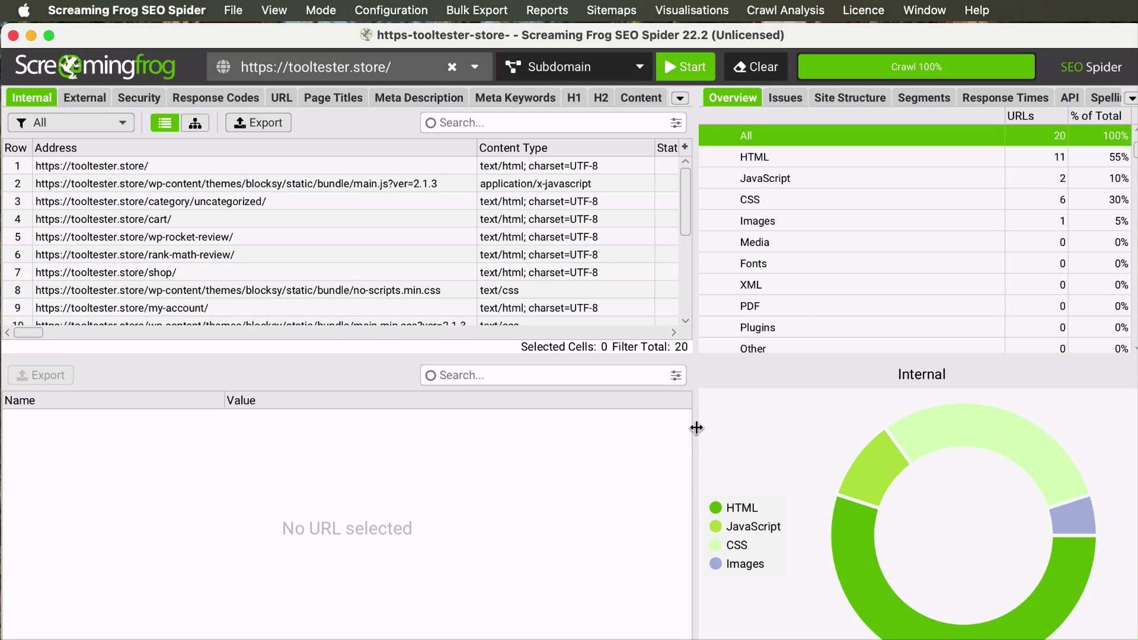